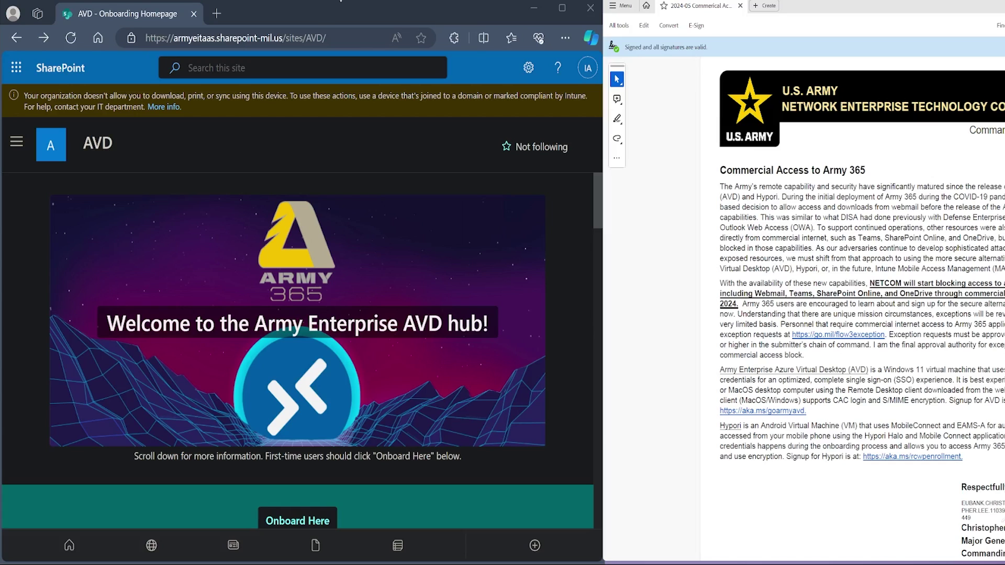
- Open the AVD onboarding request form, answer Yes to the acknowledgement, then return to the onboarding homepage
left_click(314, 6)
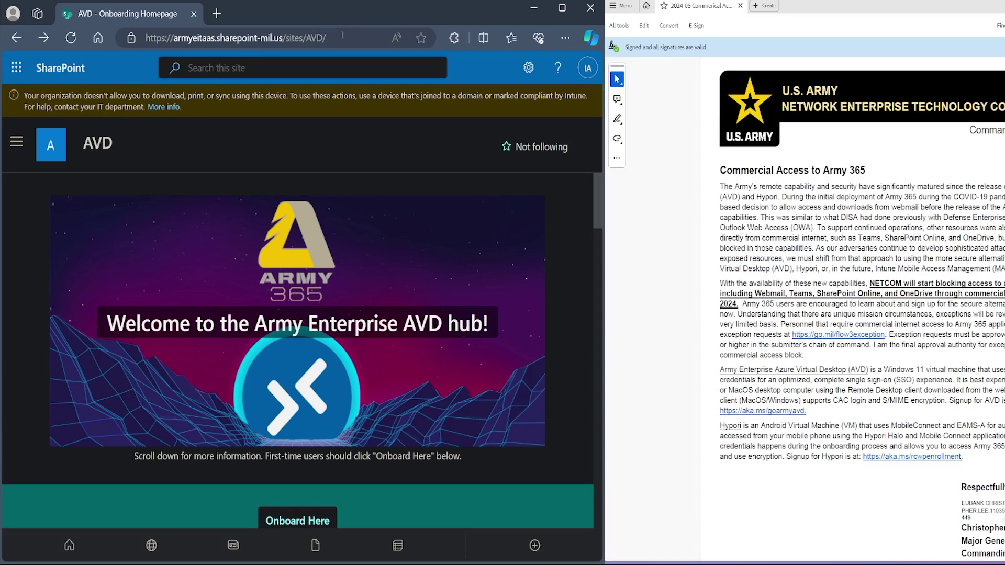
scroll(453, 181, "down", 5)
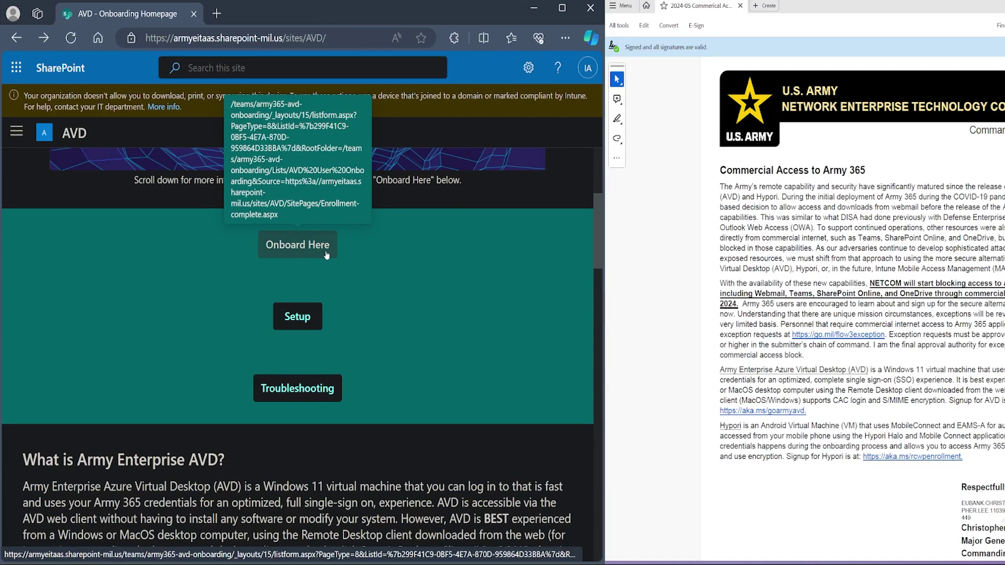
left_click(325, 254)
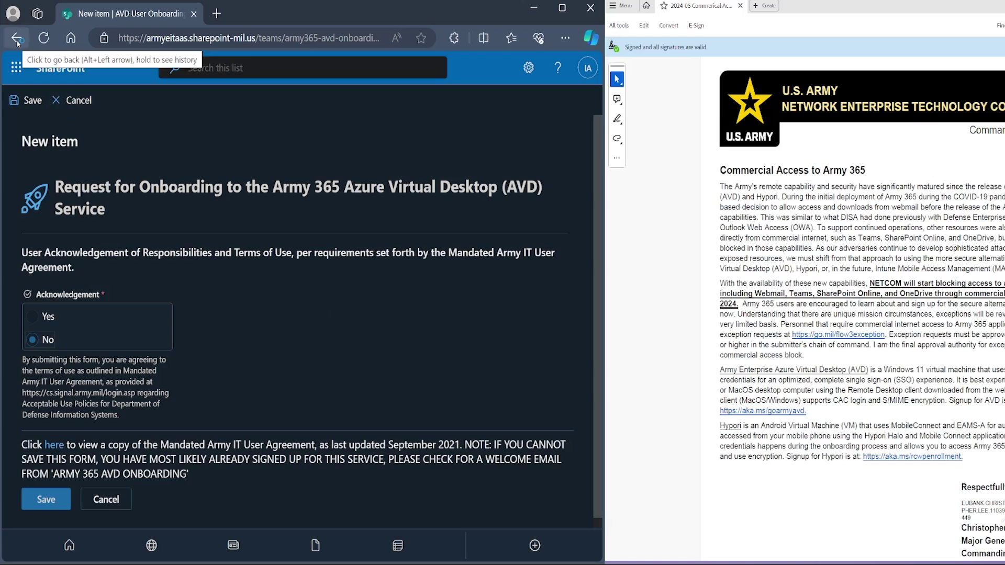
left_click(79, 317)
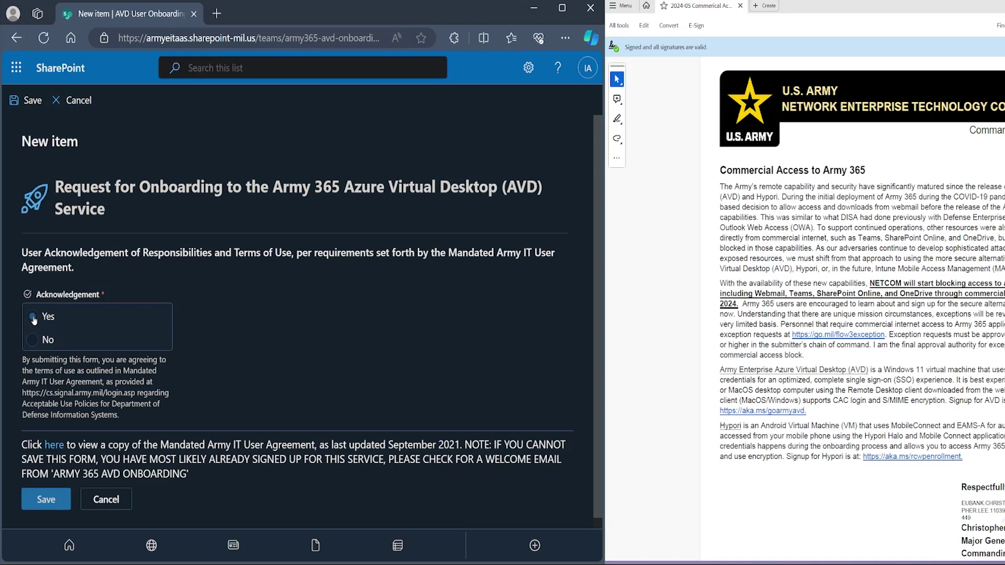
left_click(16, 38)
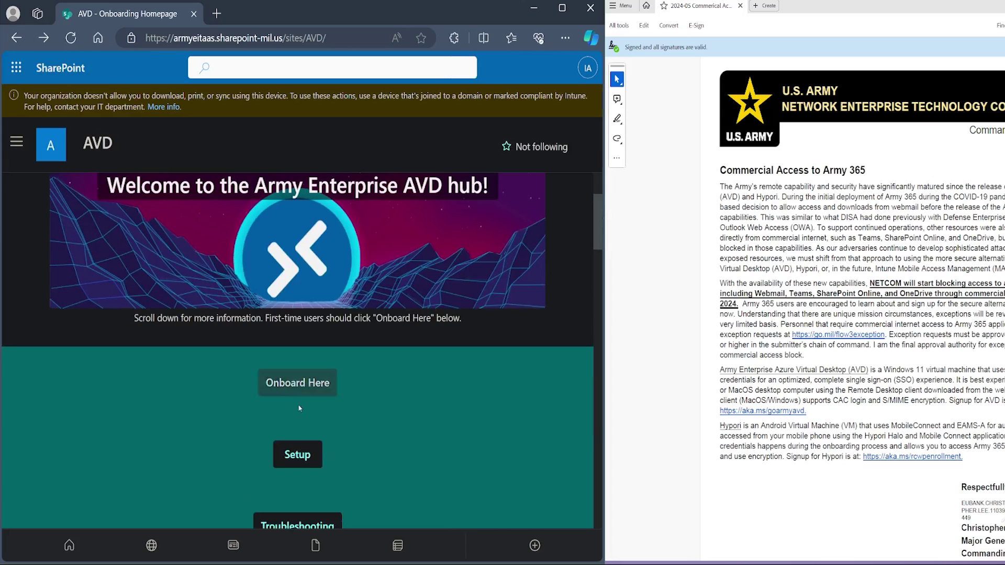
scroll(298, 455, "down", 1)
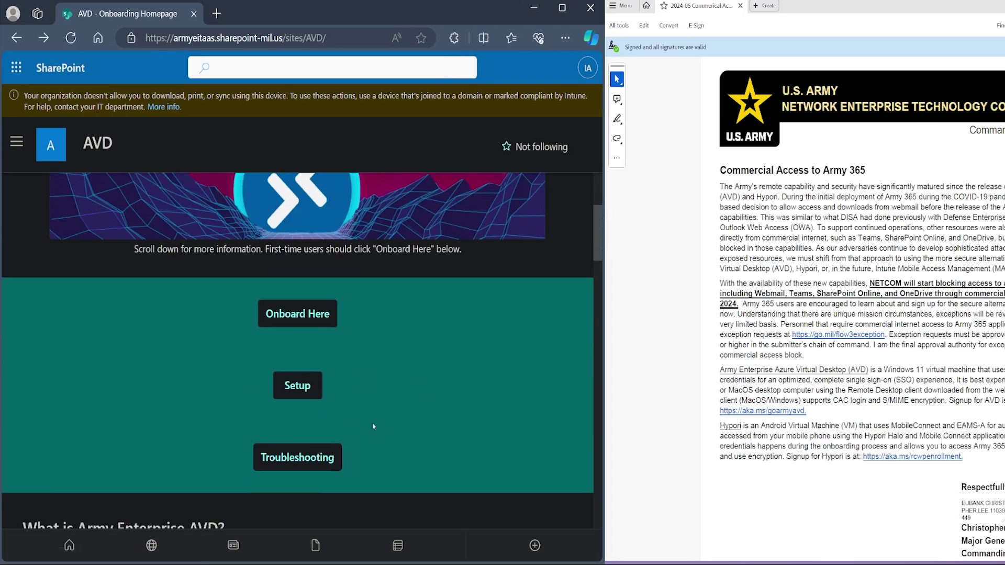
- Open the AVD Setup page, then scroll the Personal/Corporate Windows Devices guide to its notes
left_click(316, 392)
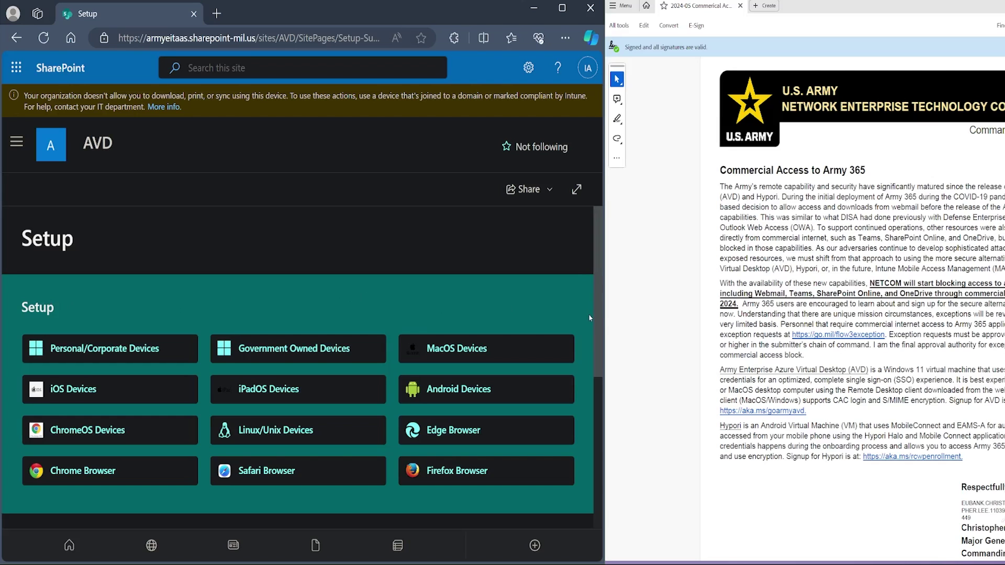
left_click(172, 354)
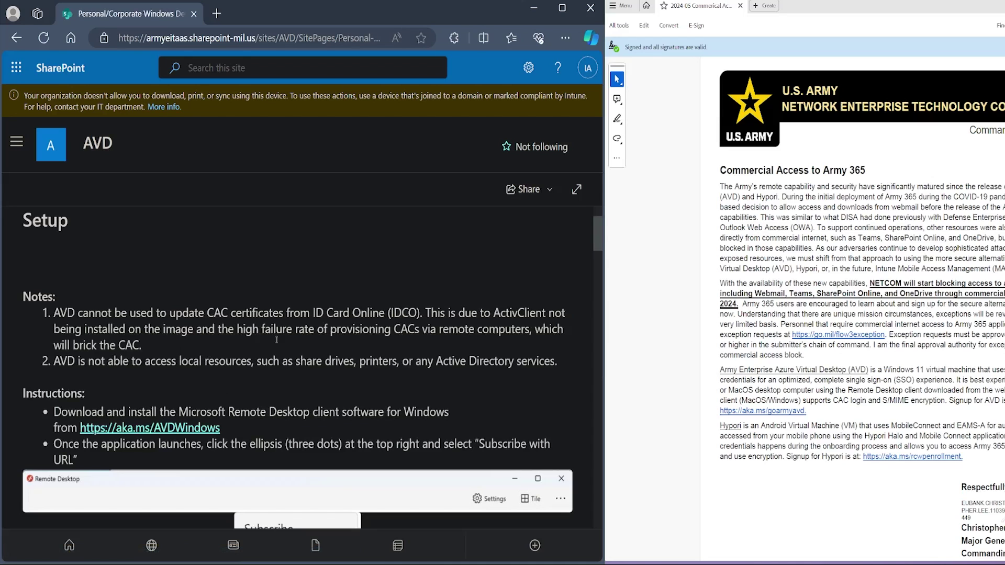
scroll(417, 334, "down", 1)
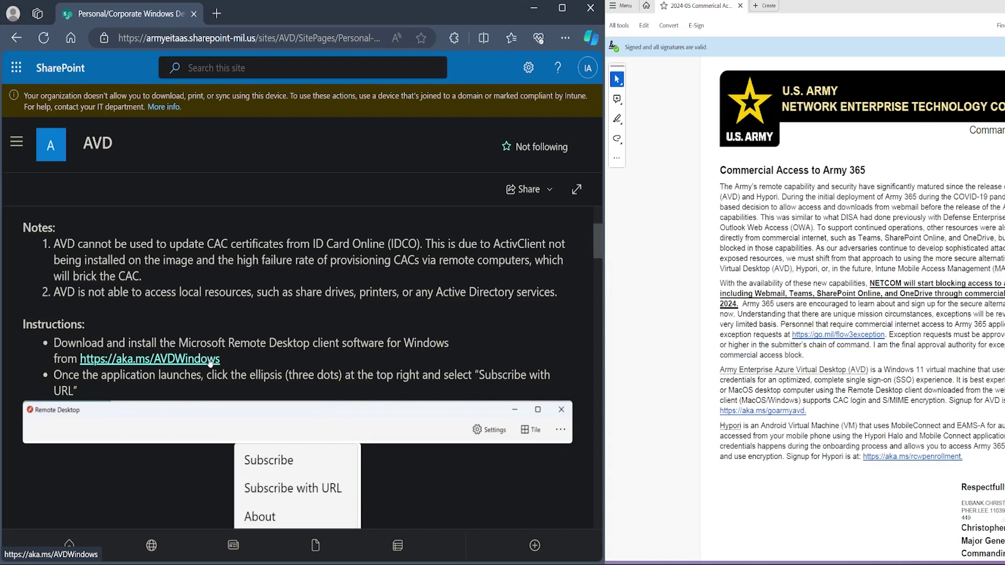
- Download the Windows 64-bit Remote Desktop MSI installer from the Microsoft Learn client page
left_click(210, 361)
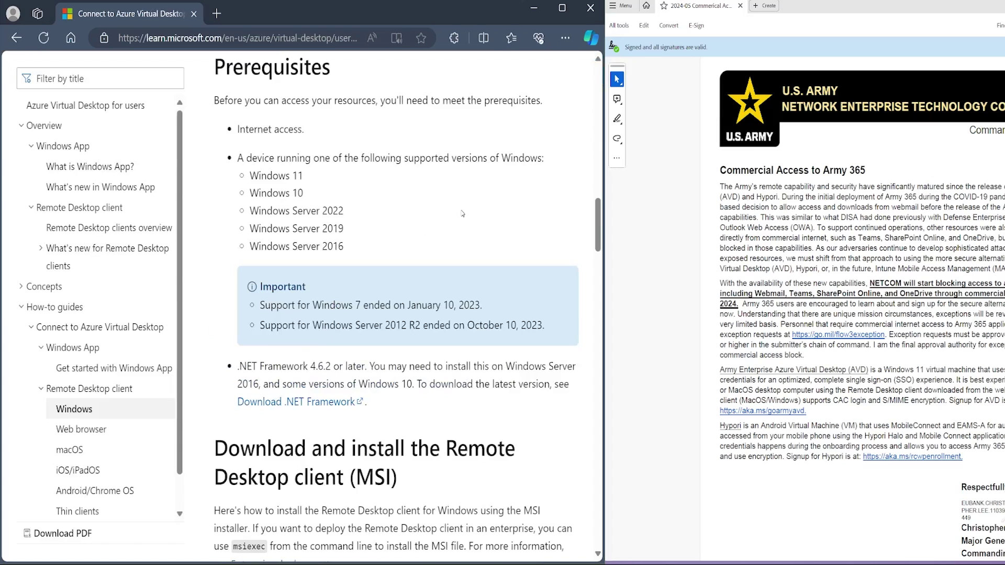
scroll(471, 401, "down", 1)
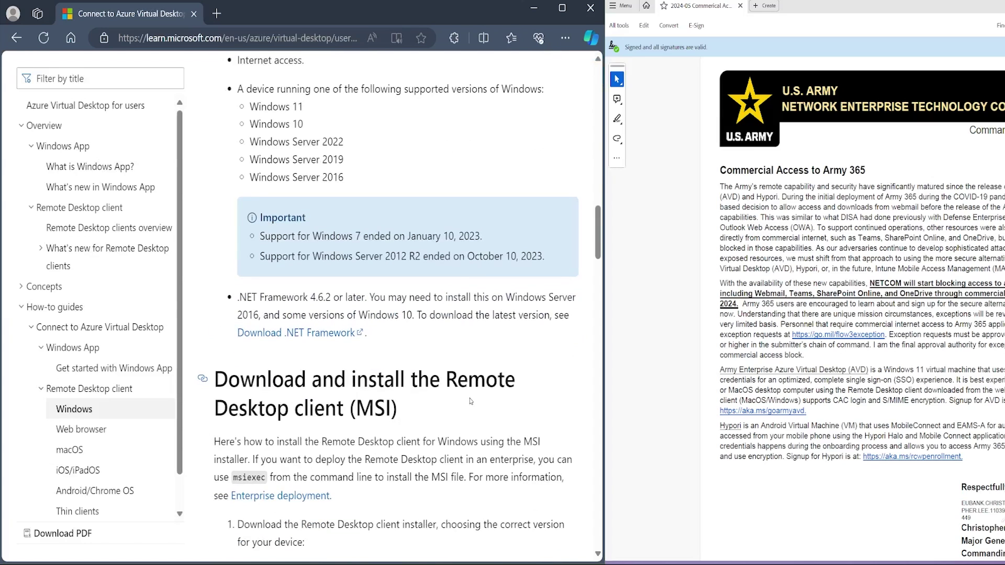
scroll(471, 401, "down", 1)
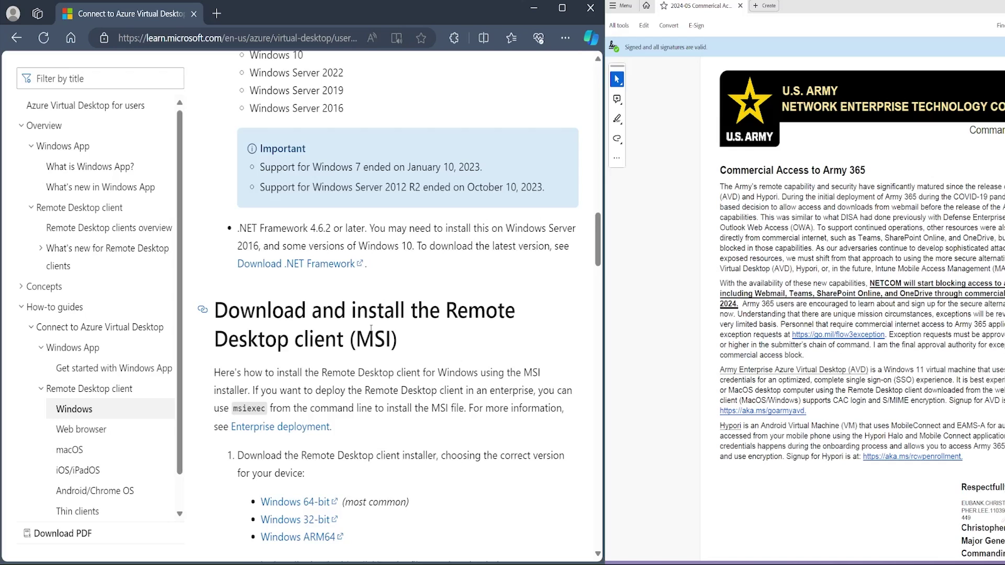
scroll(371, 328, "down", 1)
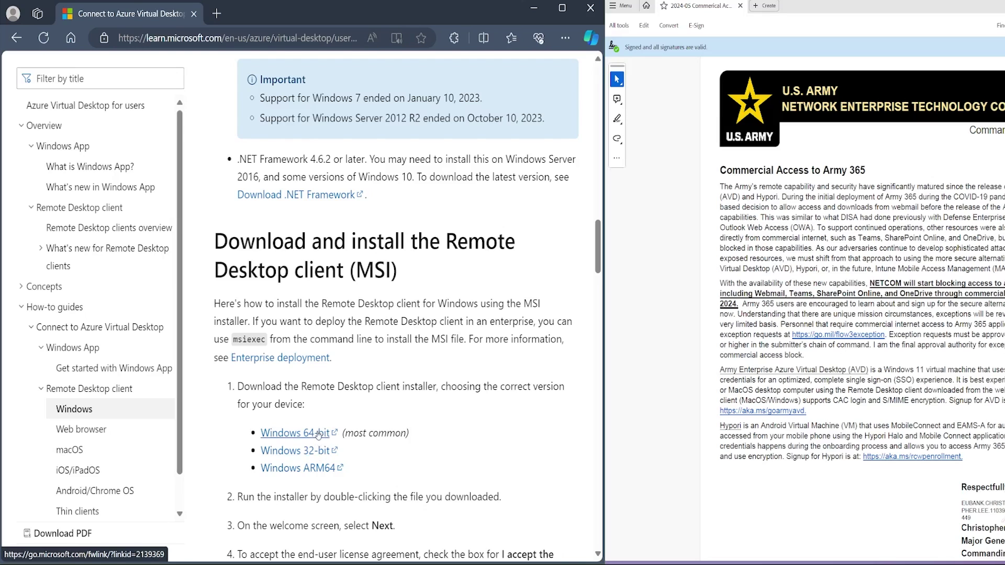
left_click(318, 434)
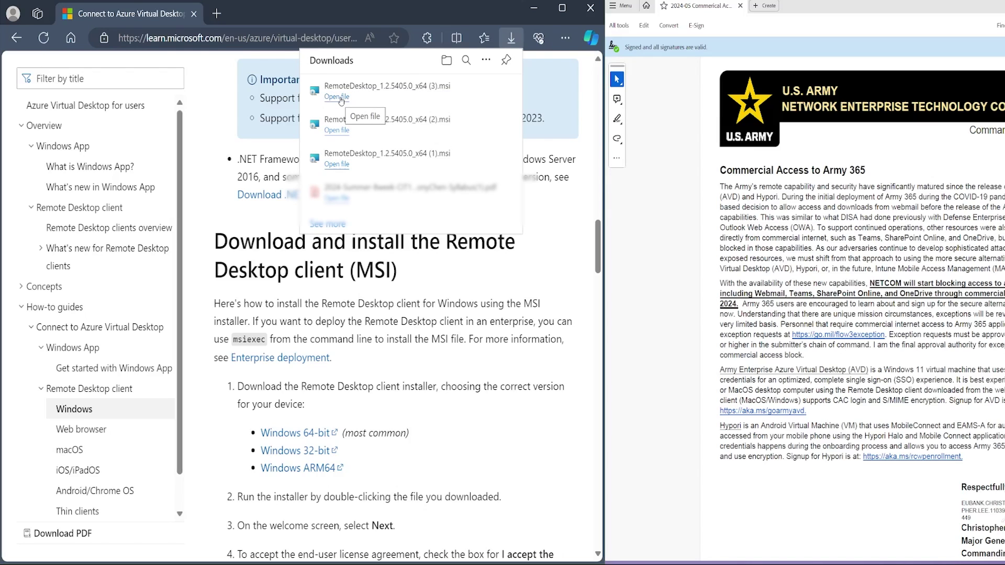
- Run RemoteDesktop_1.2.5405.0_x64 (3).msi, accept the licence, and install just for the current user
left_click(341, 100)
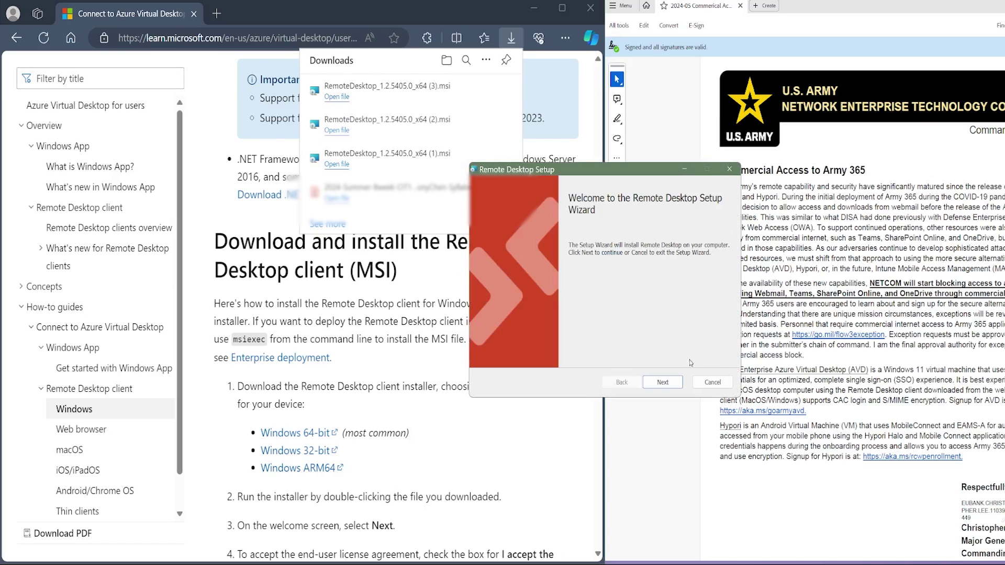
left_click(663, 383)
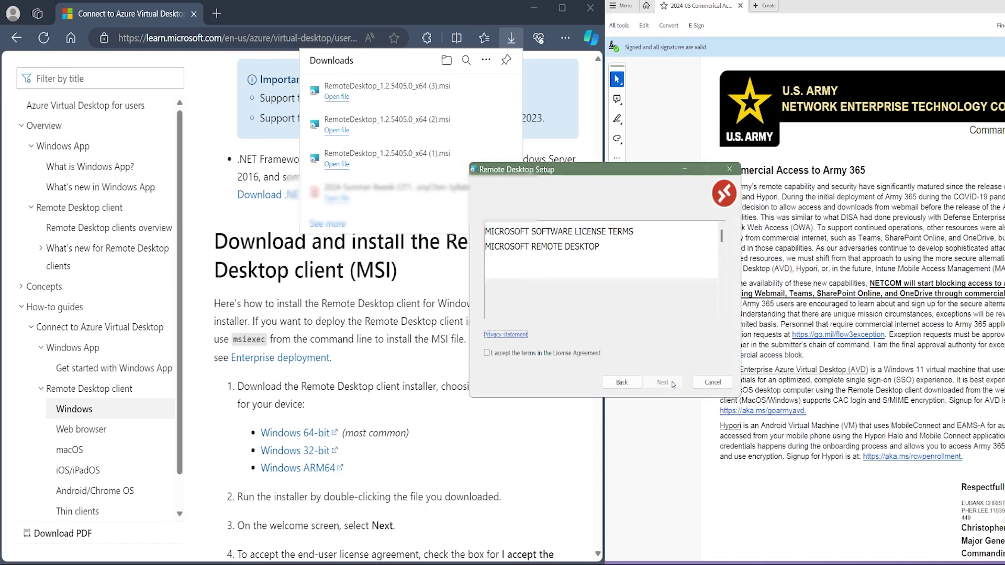
left_click(487, 354)
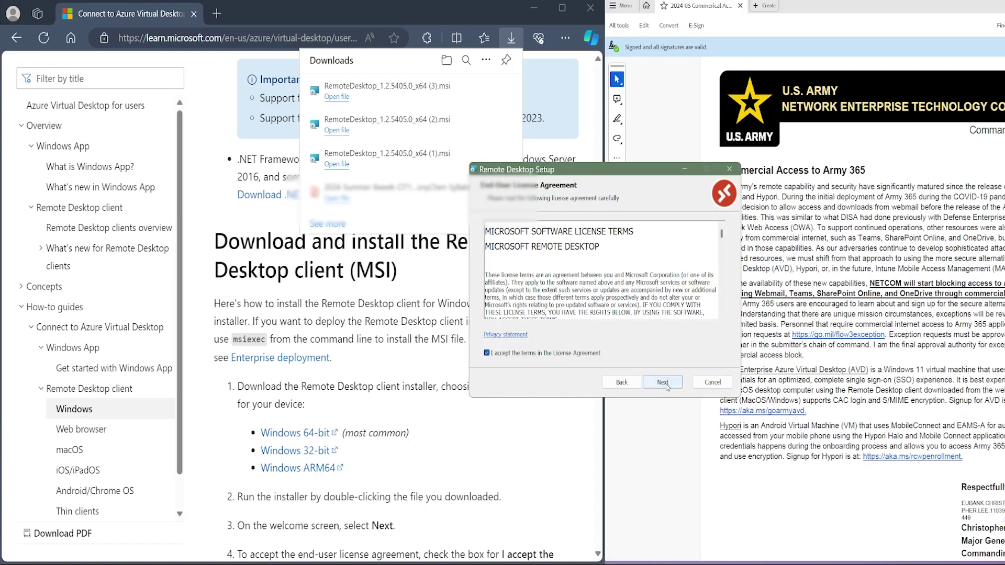
left_click(662, 382)
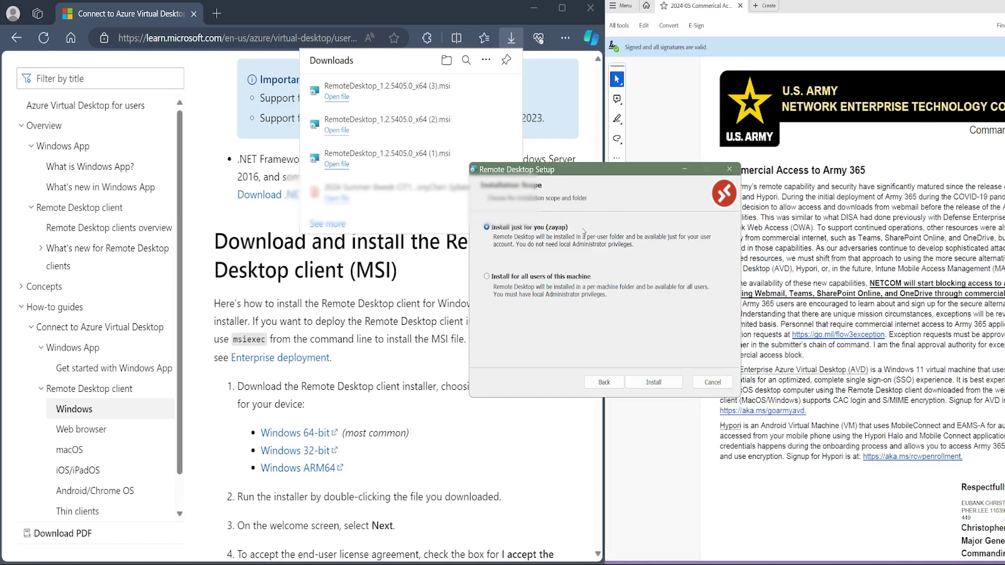
left_click(663, 383)
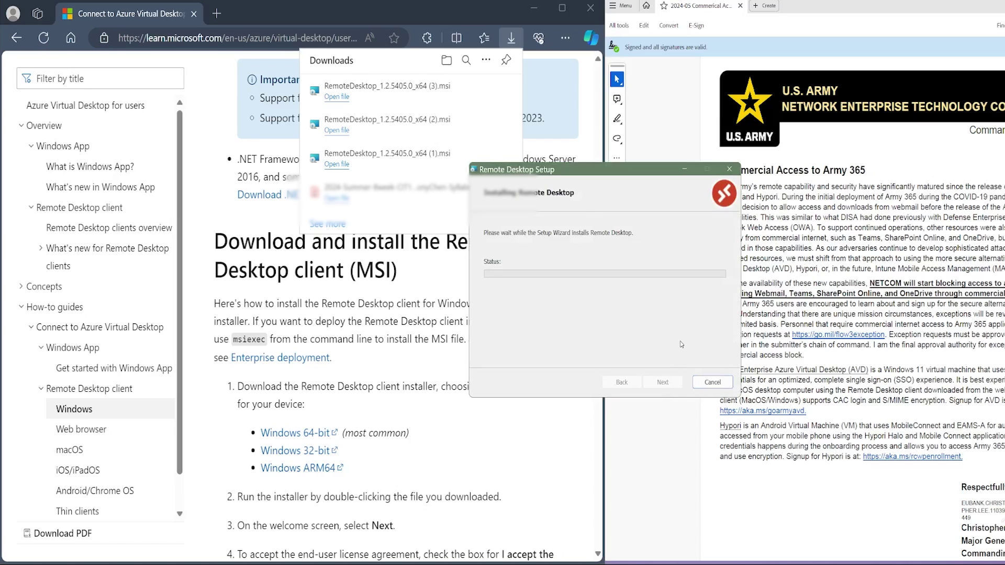
left_click(663, 383)
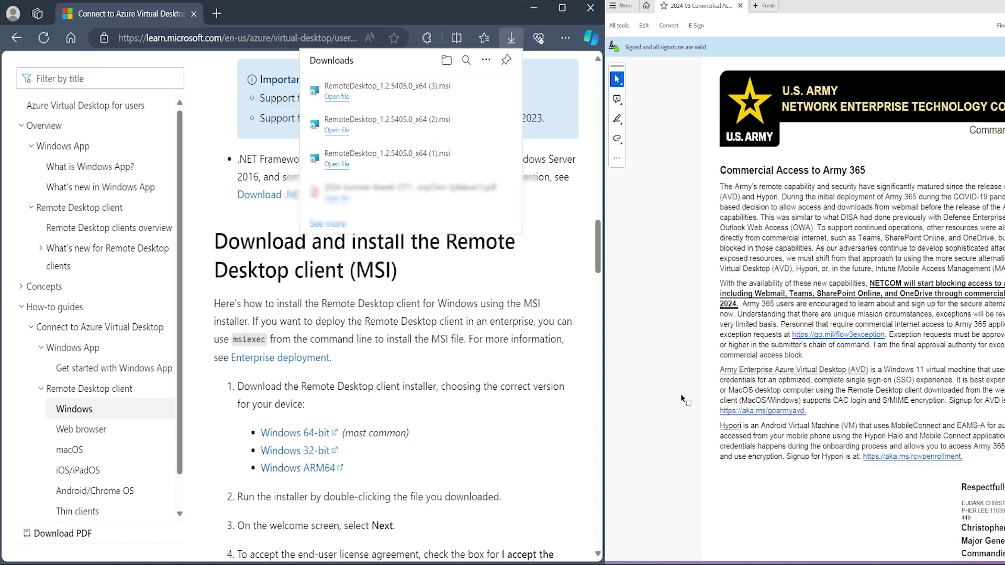
left_click(471, 321)
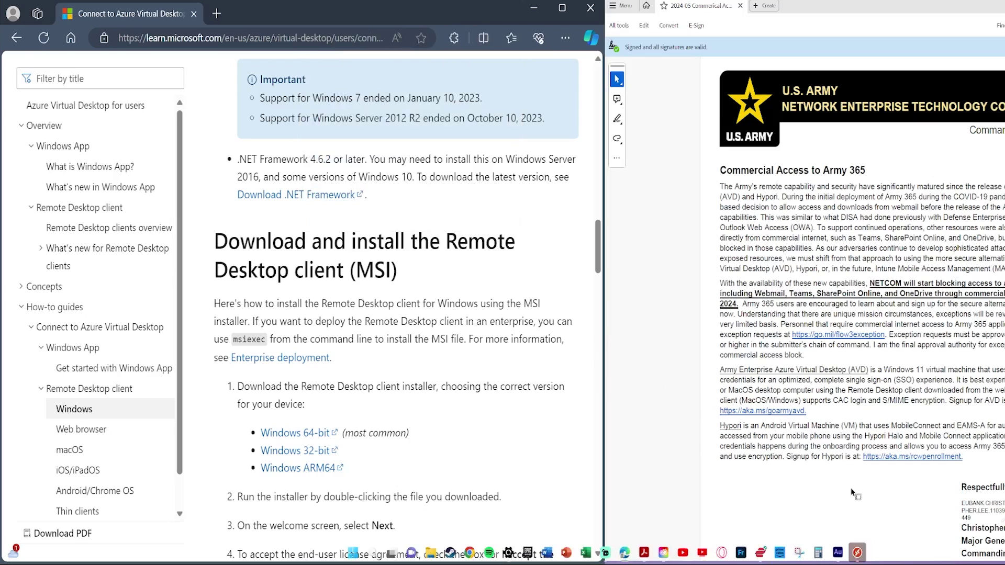
- In the Remote Desktop client, subscribe with URL and enter the workspace address 'urlweb.wvdmicrosoft.co'
left_click(858, 554)
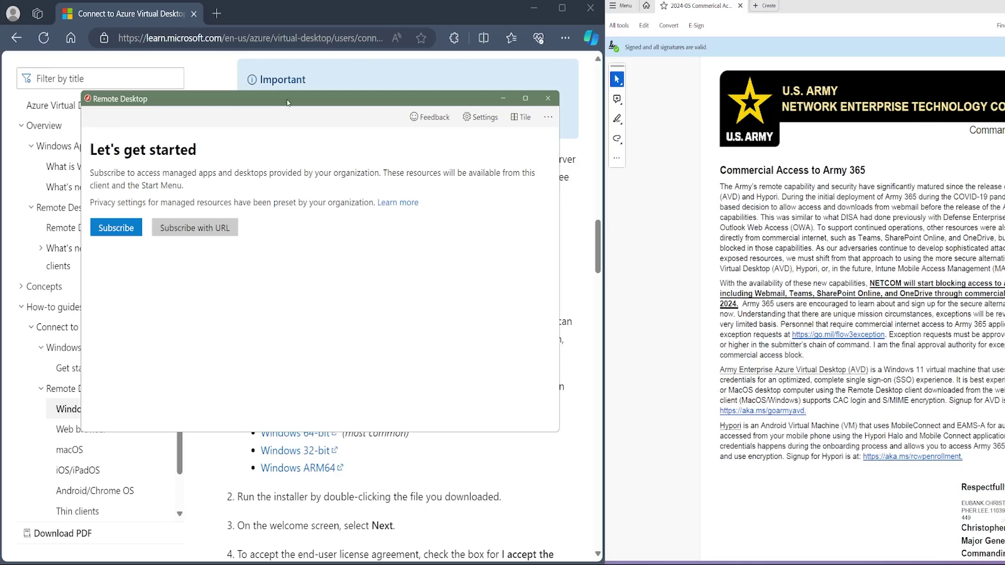
left_click(138, 234)
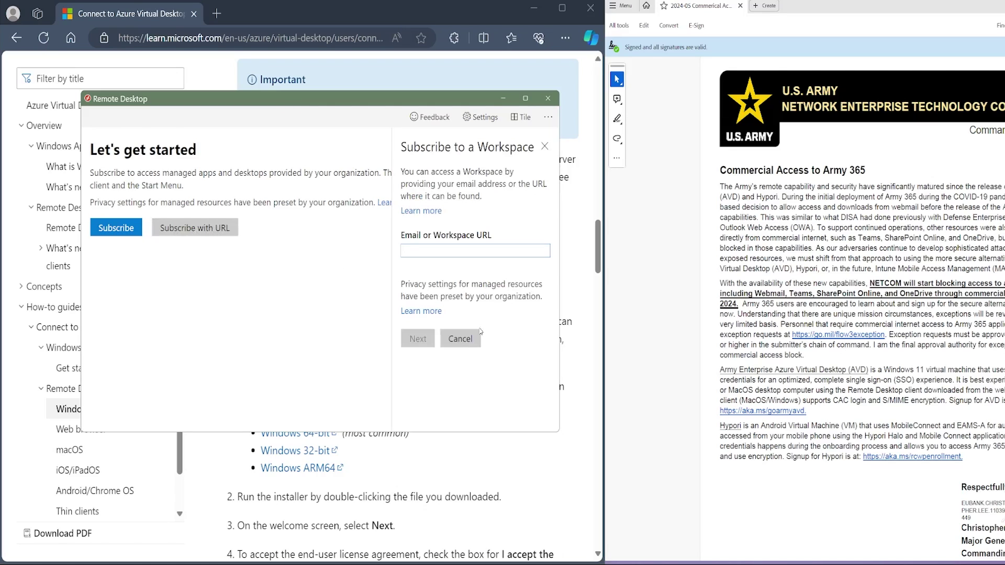
left_click(466, 345)
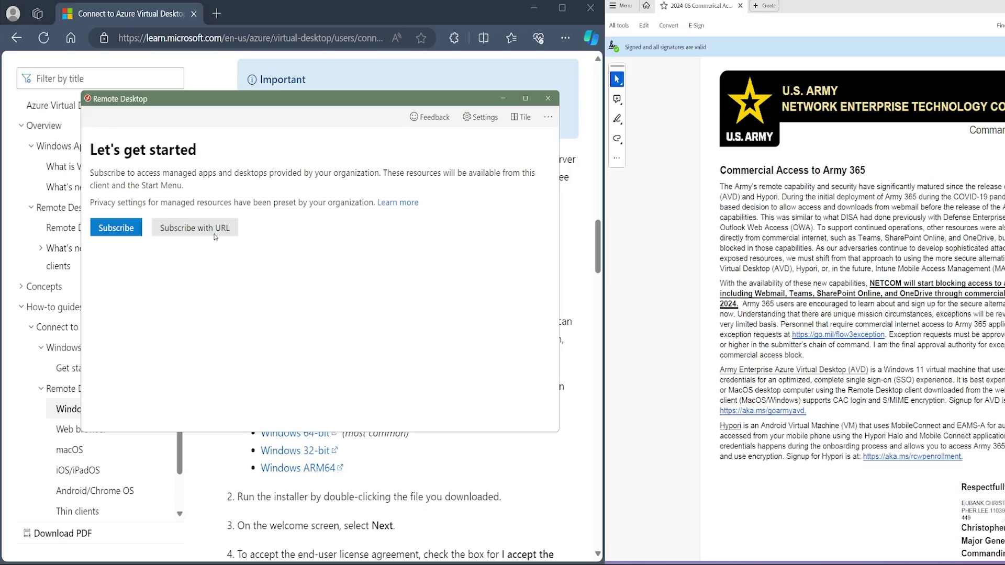
left_click(214, 236)
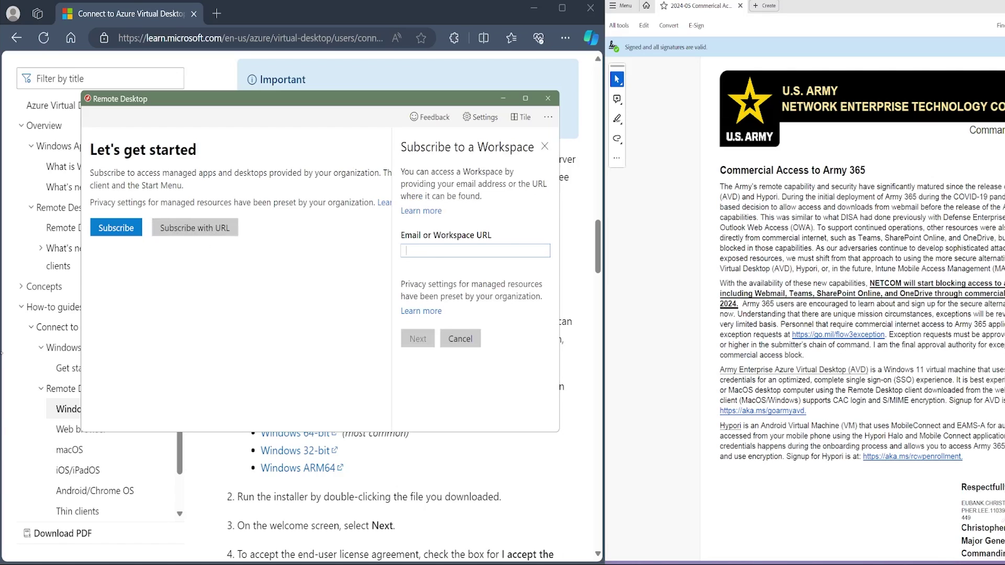
type("url")
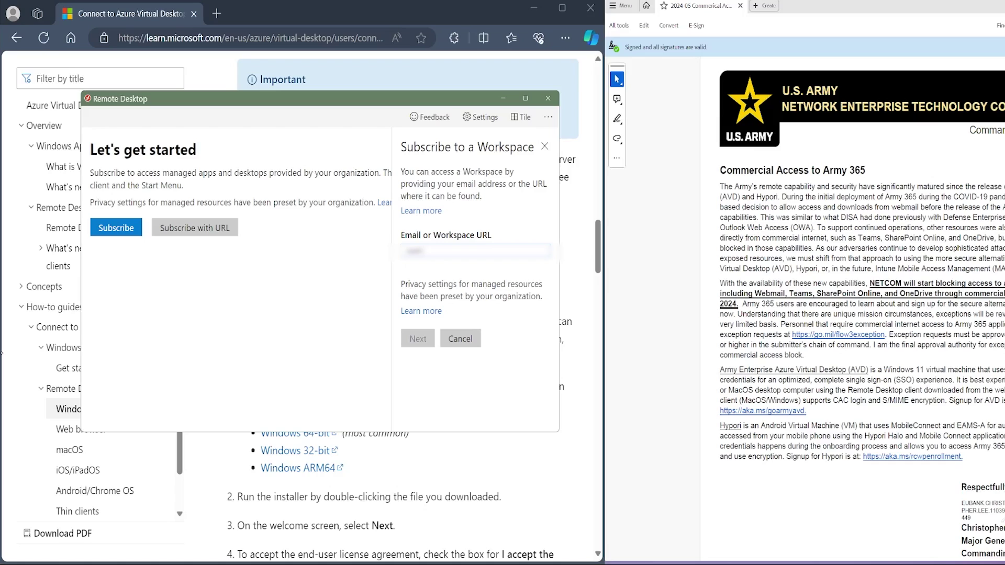
type("web.wvdmicrosoft")
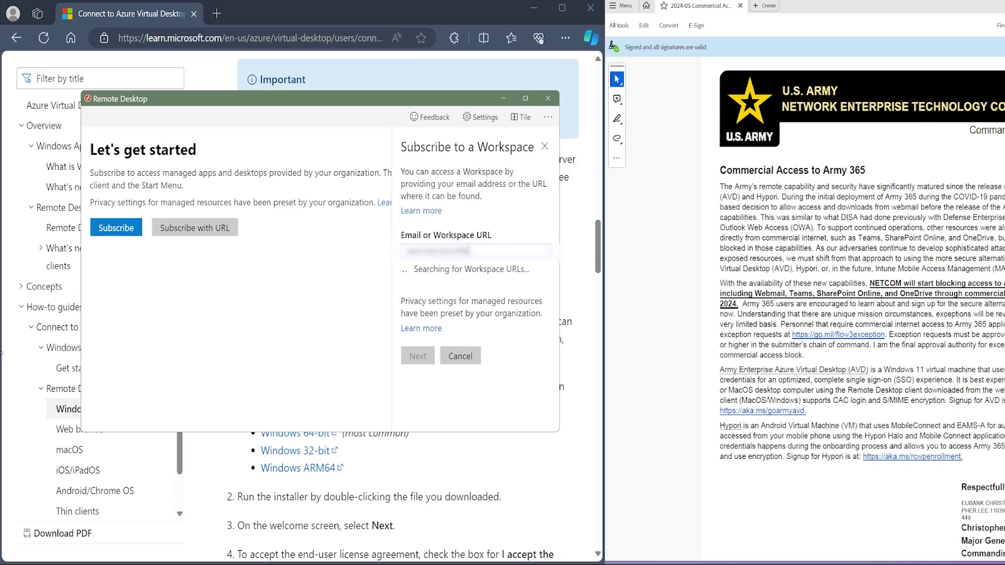
type(".co")
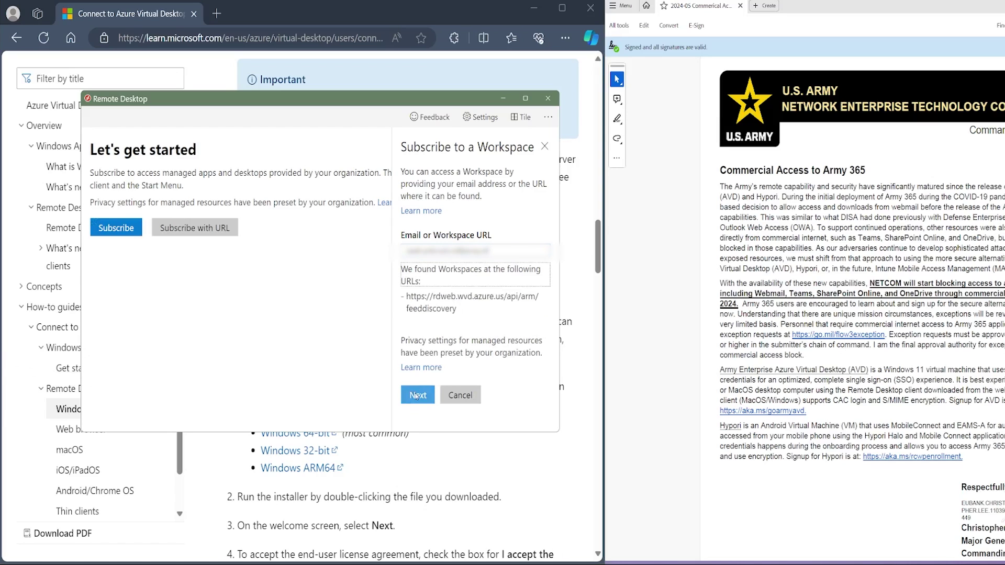
left_click(416, 395)
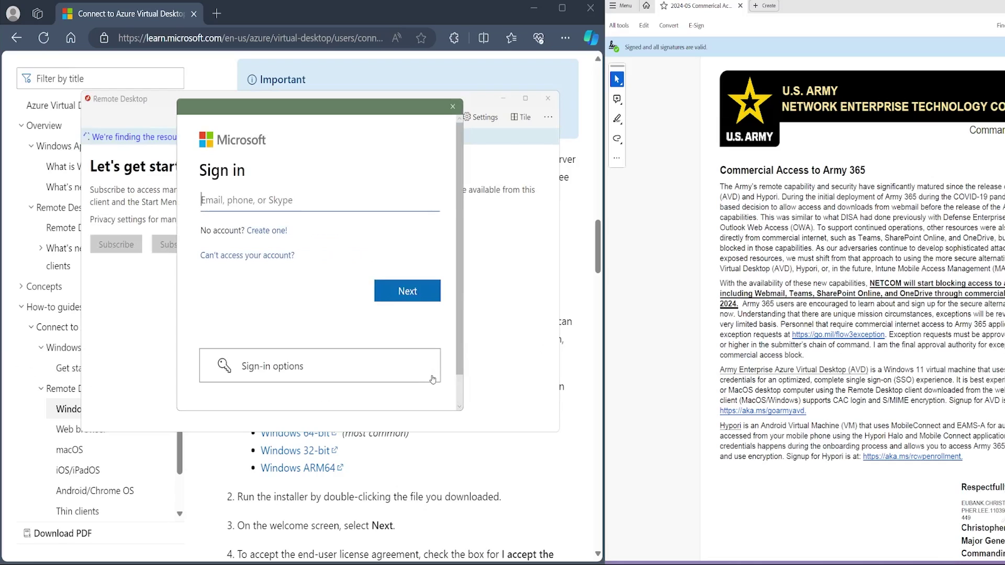
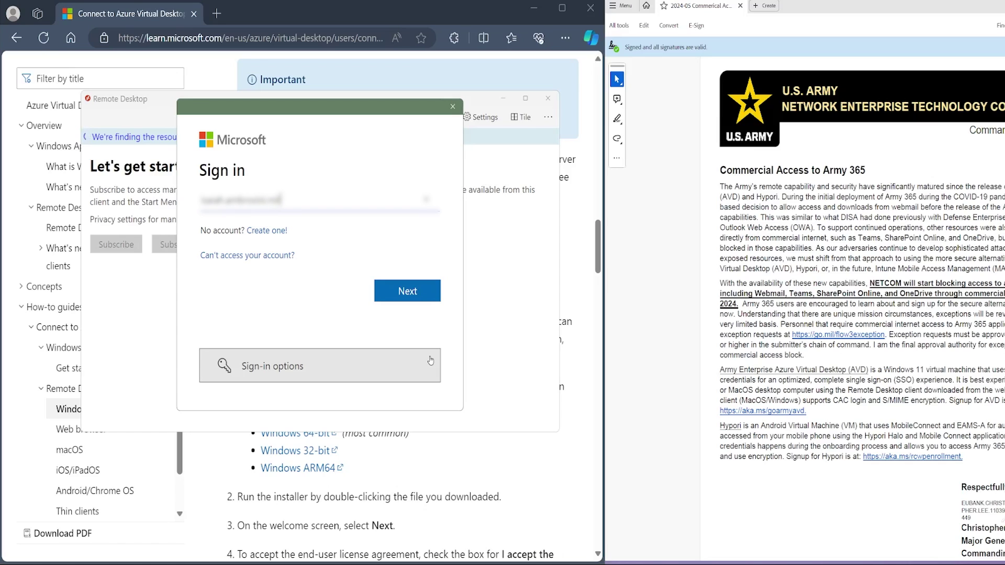
left_click(430, 297)
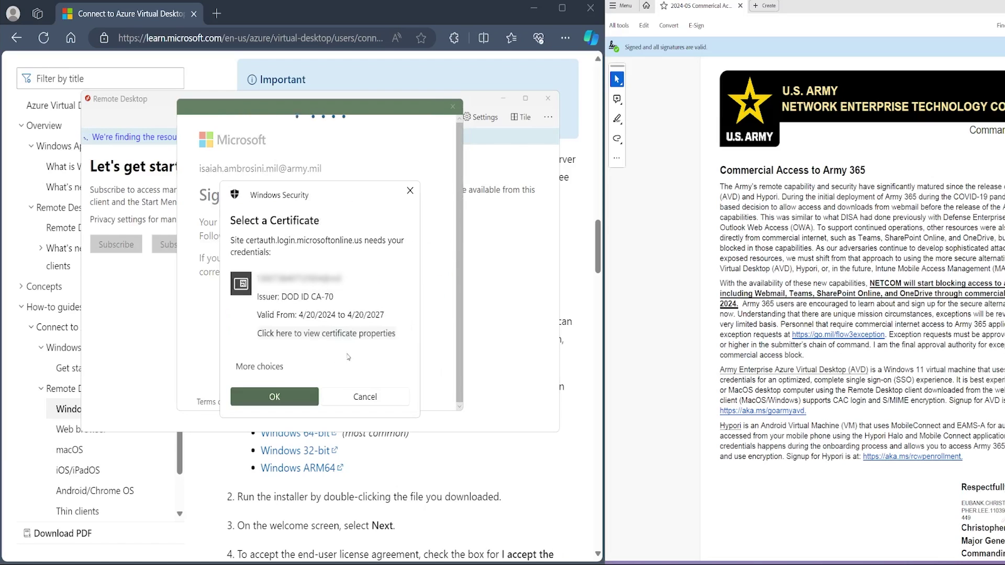
left_click(301, 399)
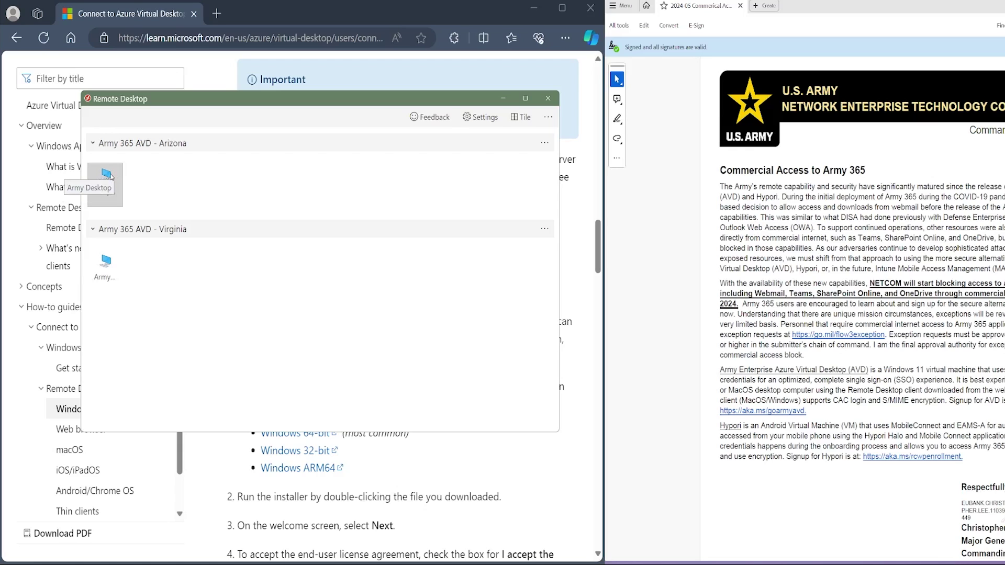
- Launch the Arizona Army Desktop, confirm the certificate, and allow the remote connection
left_click(107, 181)
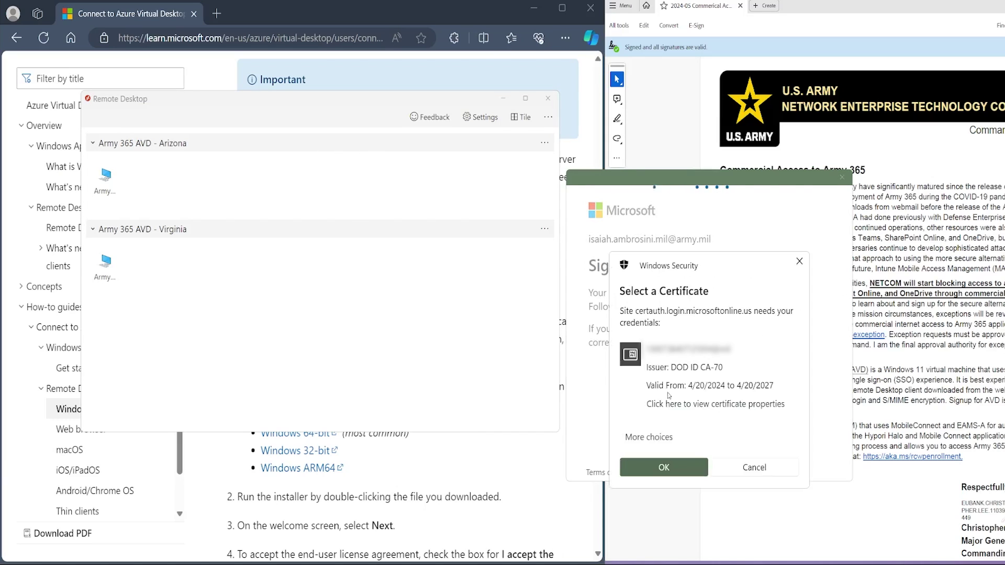
left_click(694, 470)
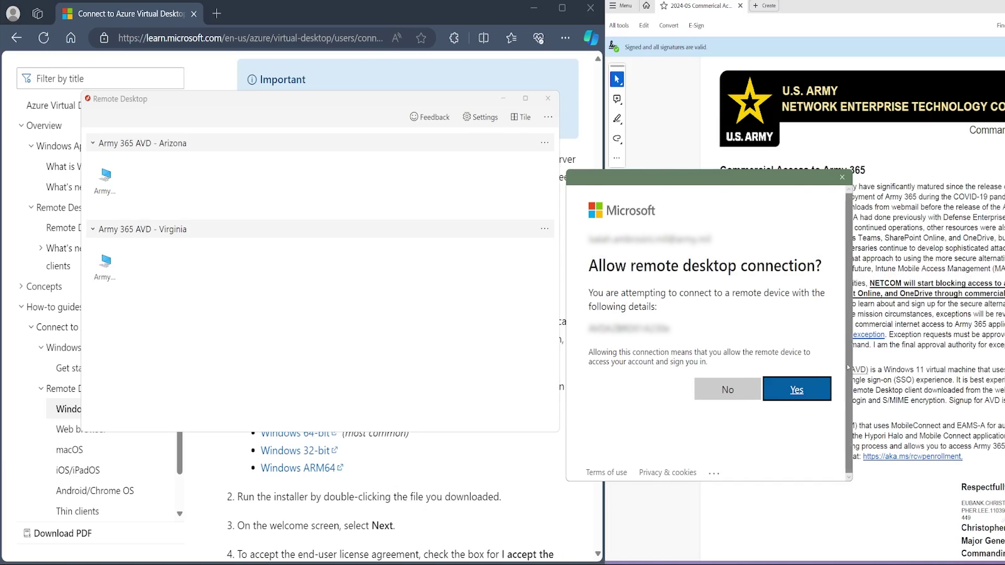
left_click(787, 395)
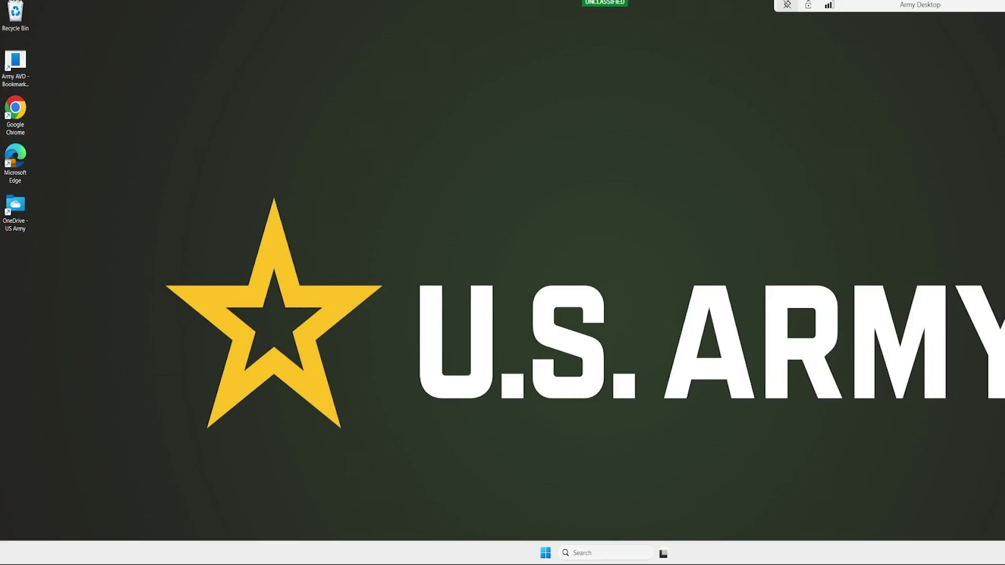
- Search 'outlook', pin Outlook to the remote taskbar, launch it, and open the onboarding email
left_click(607, 553)
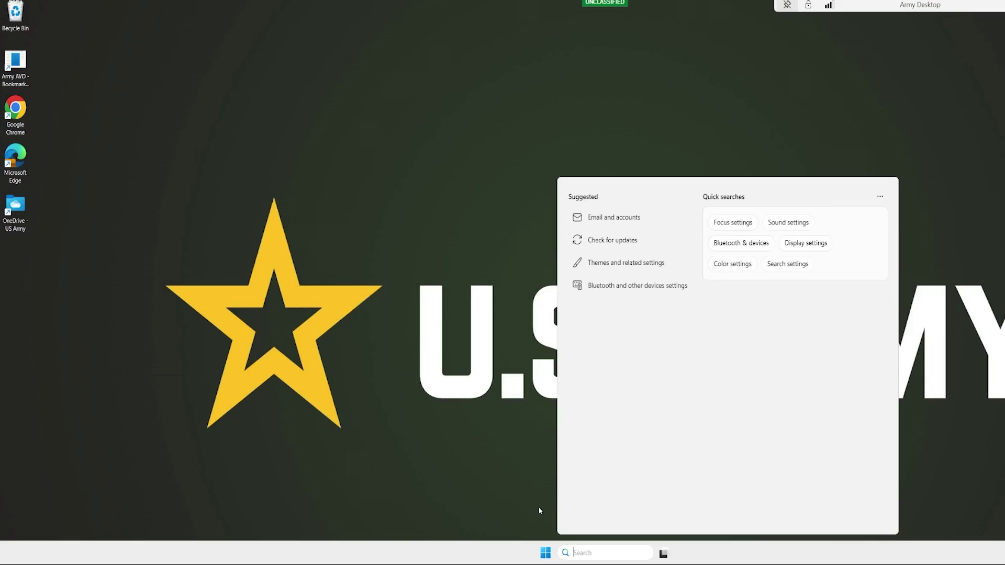
type("outlook")
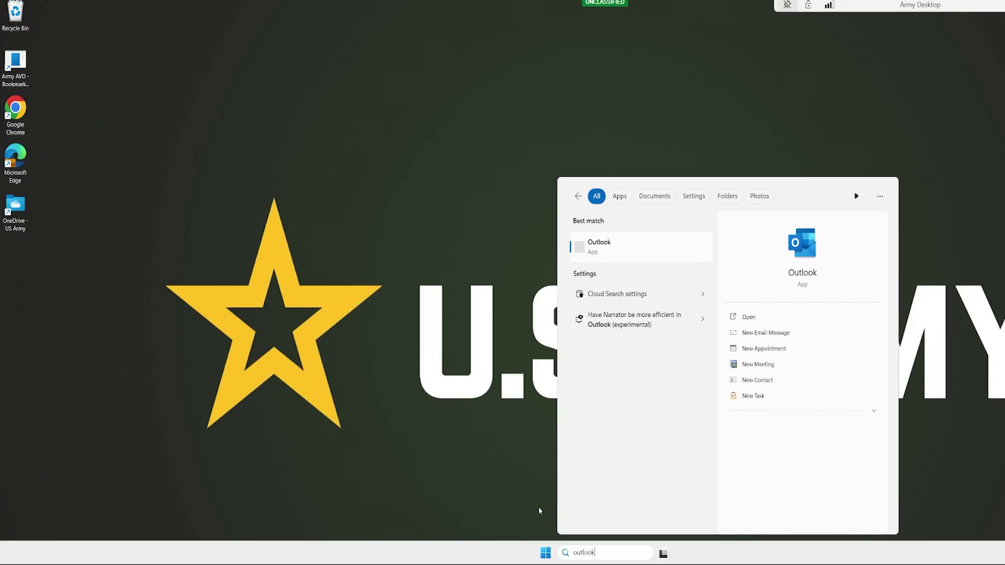
right_click(632, 253)
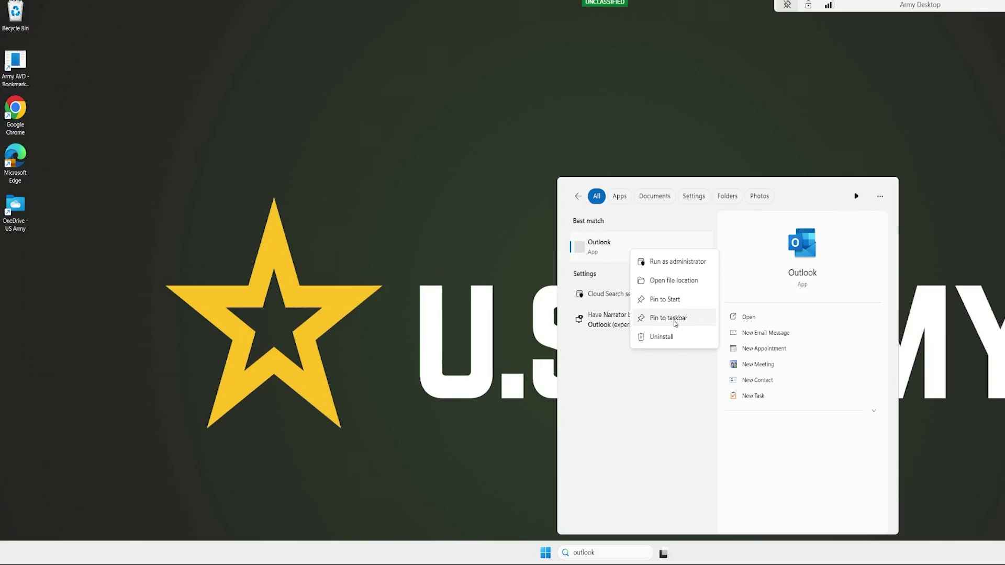
left_click(675, 324)
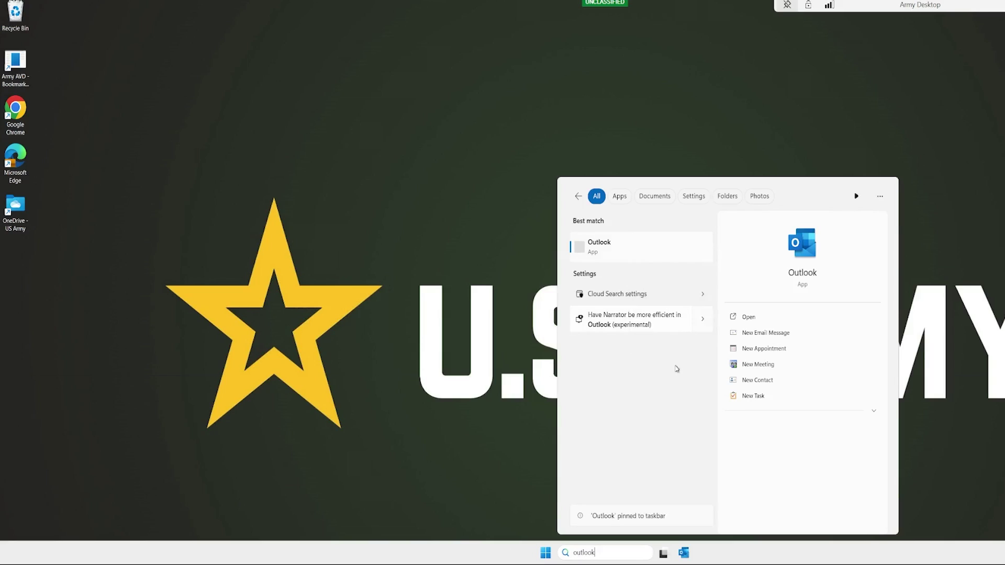
left_click(686, 553)
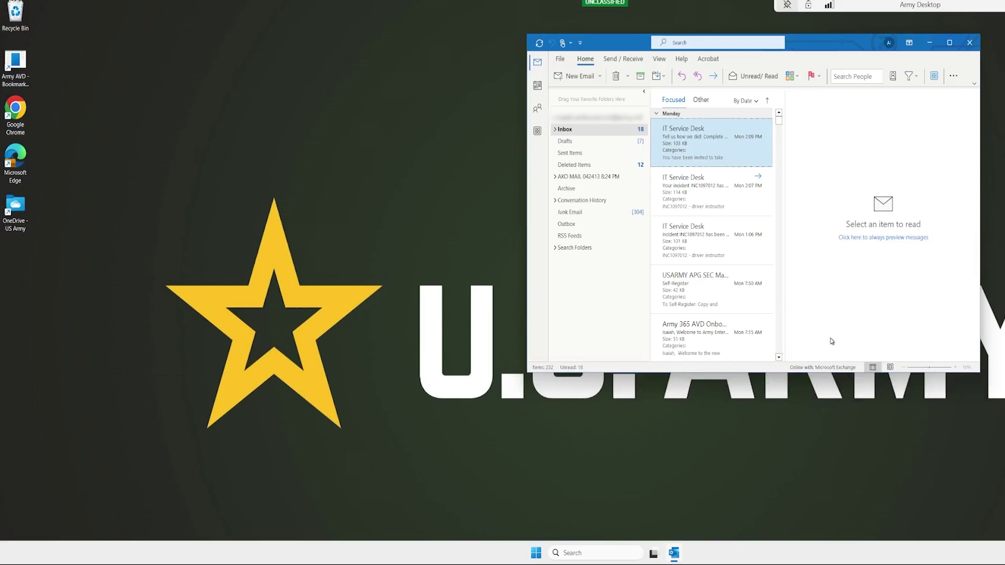
left_click(748, 346)
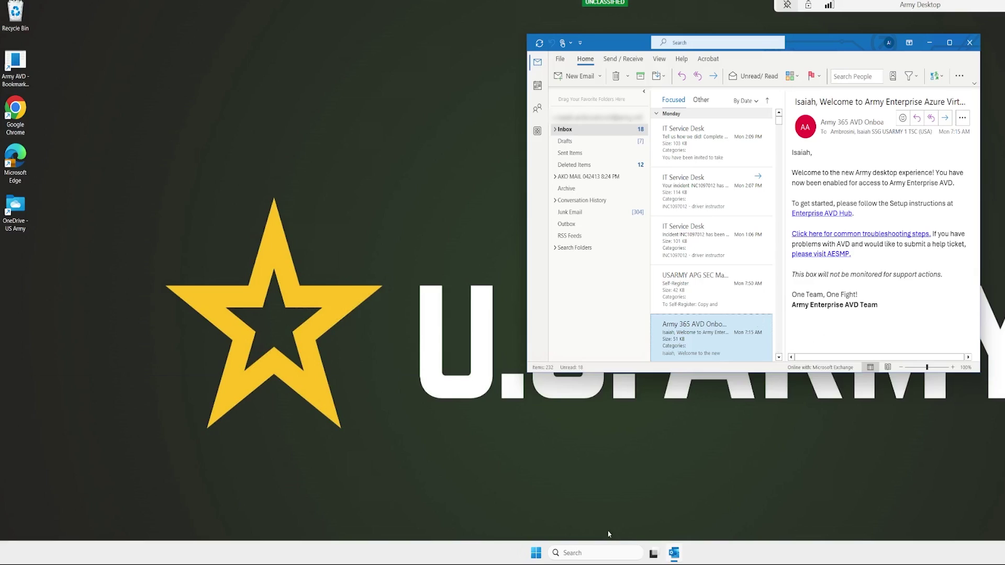
- Pin PowerPoint to the remote taskbar from Windows search
left_click(613, 556)
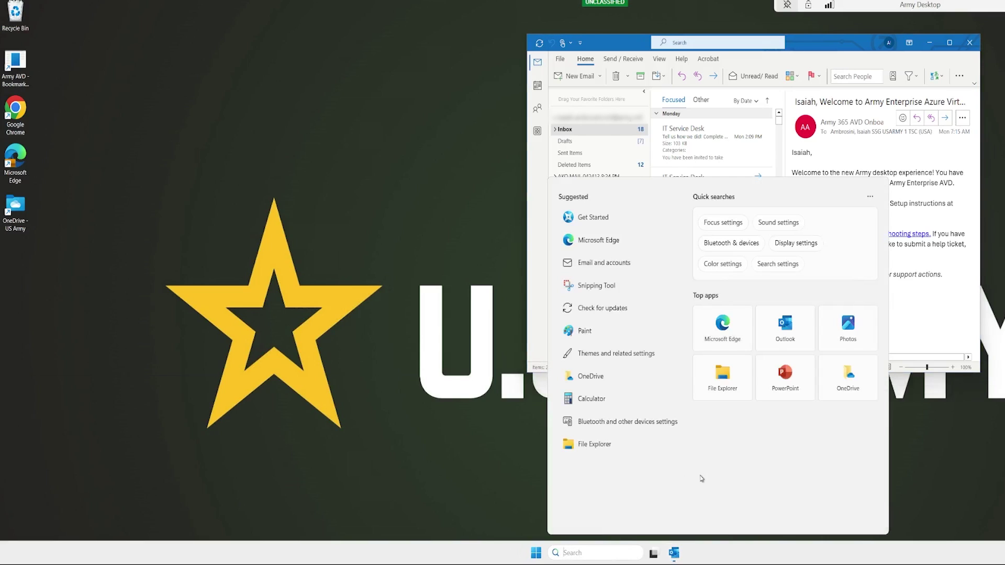
right_click(794, 389)
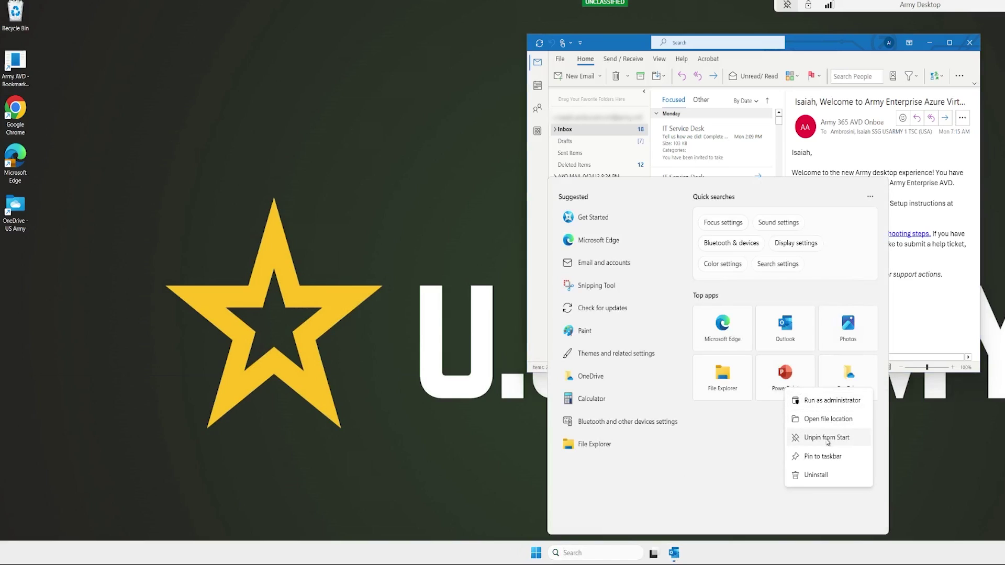
left_click(826, 459)
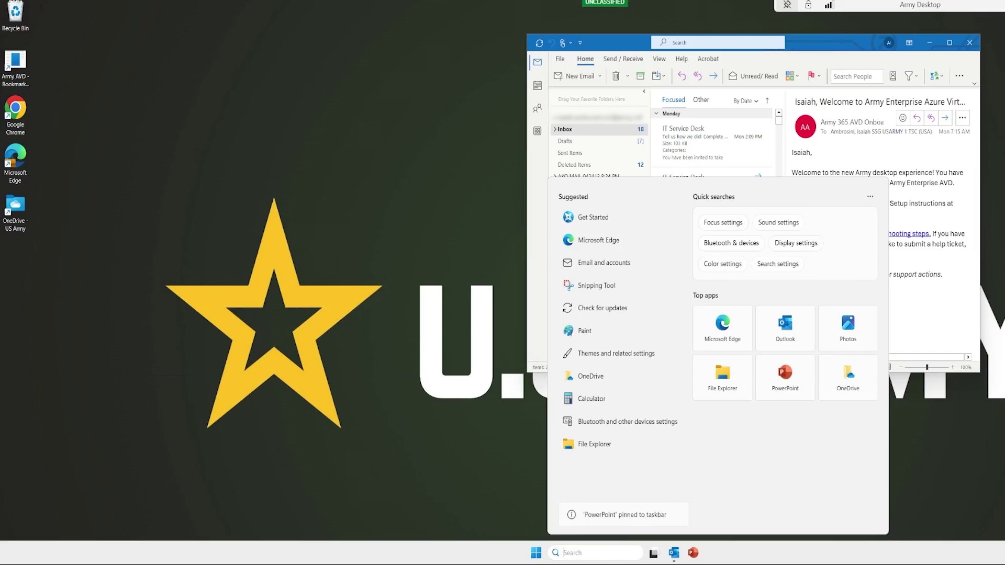
- Pin Adobe Acrobat to the remote taskbar, then close Outlook
type("add Printer")
type("obe")
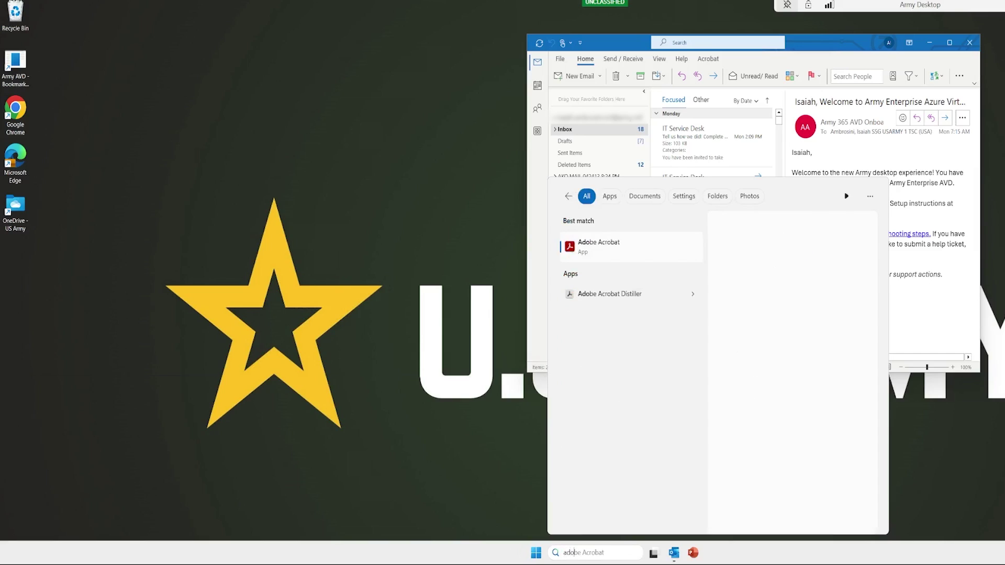
right_click(643, 251)
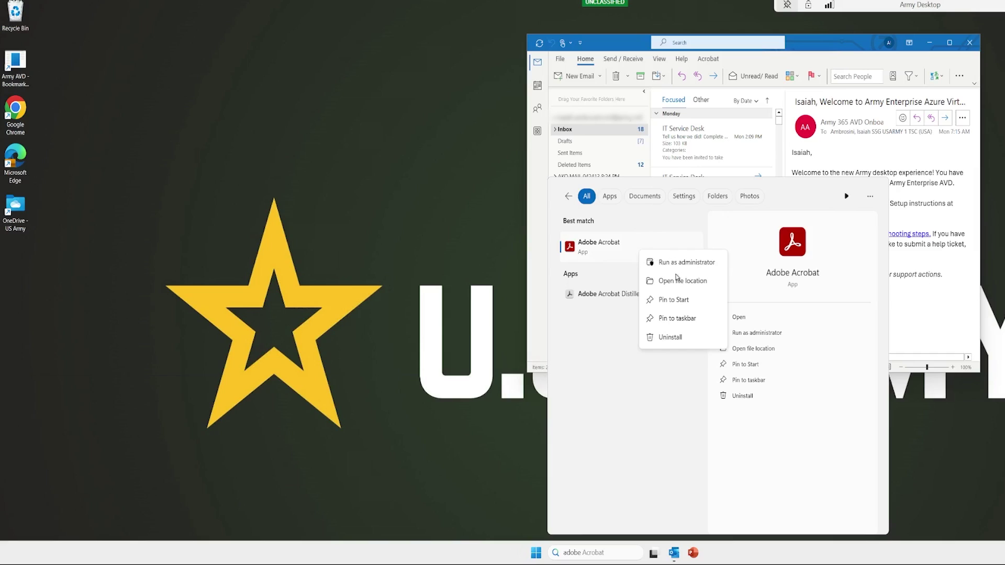
left_click(679, 319)
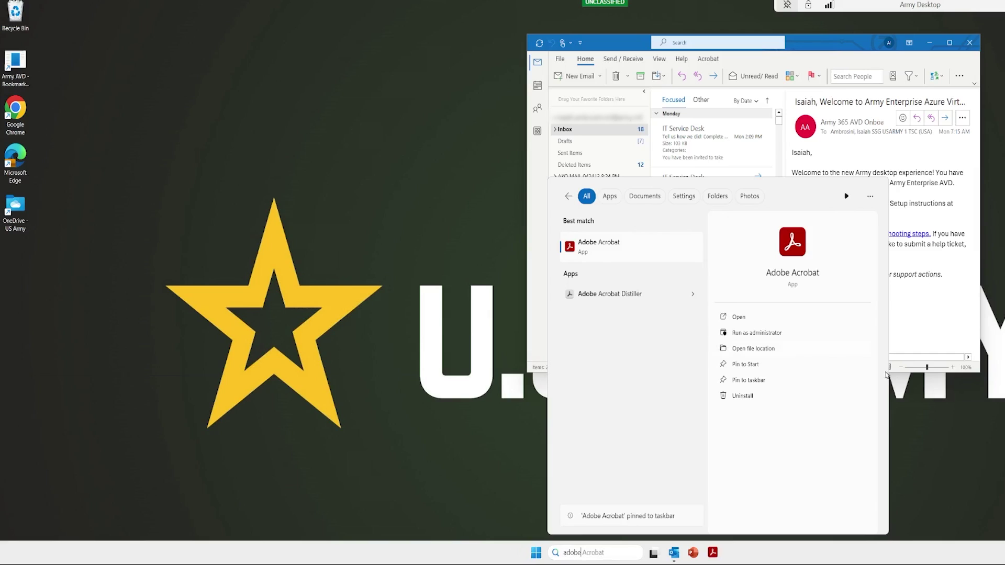
left_click(913, 464)
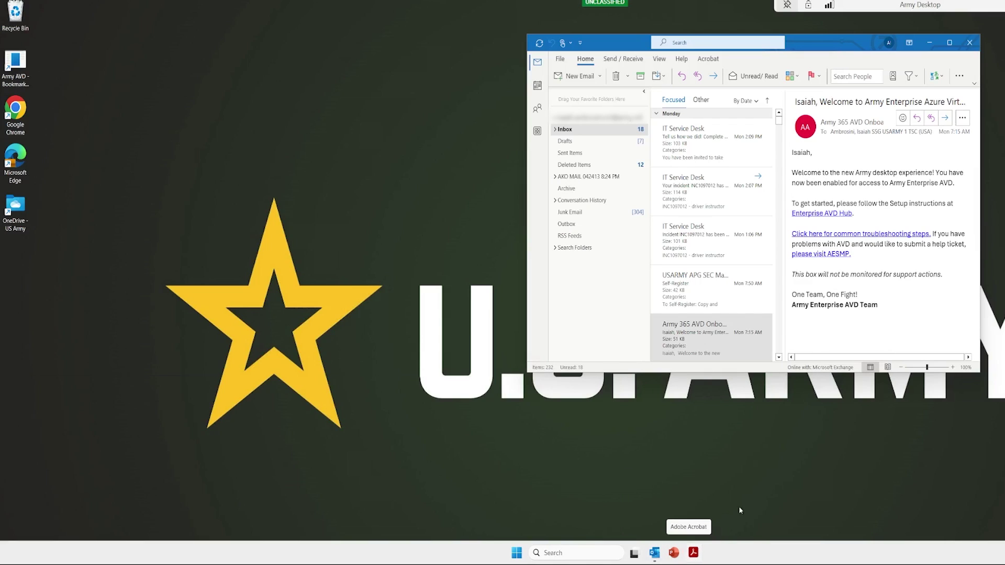
left_click(969, 42)
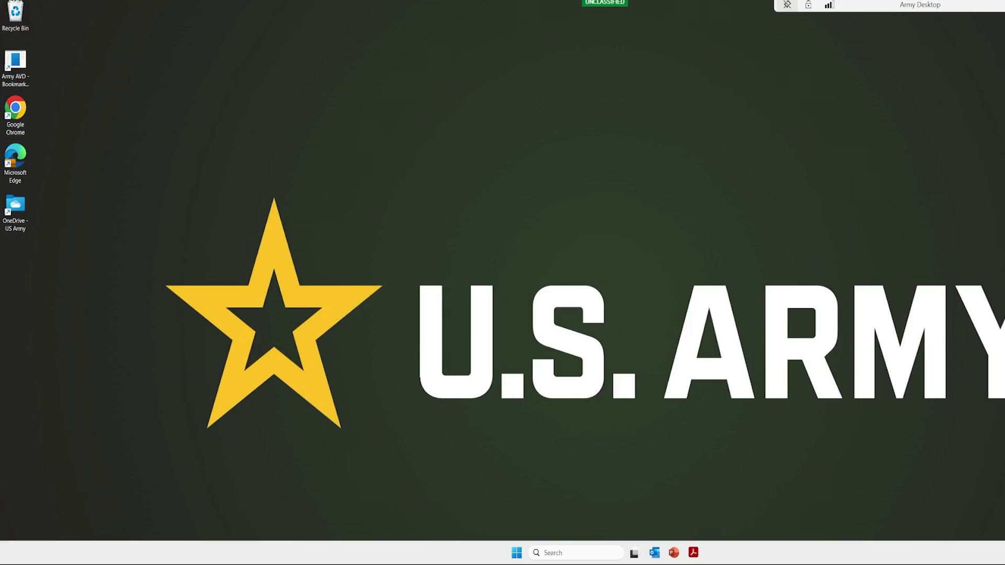
- Exit full screen with Ctrl+Alt+Break and minimize the Remote Desktop client and browser
key("ctrl+alt+Break")
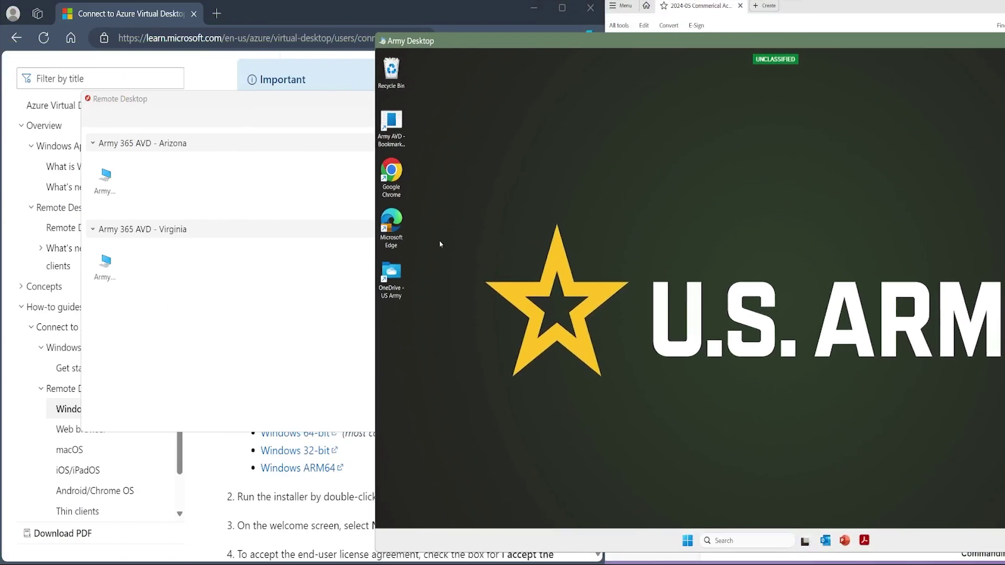
left_click(327, 292)
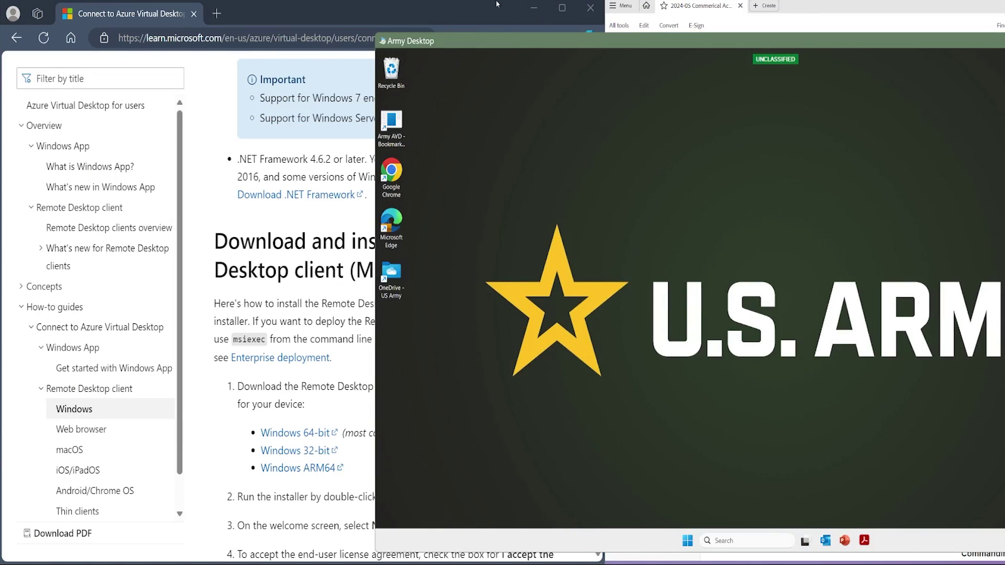
left_click(531, 16)
left_click(535, 10)
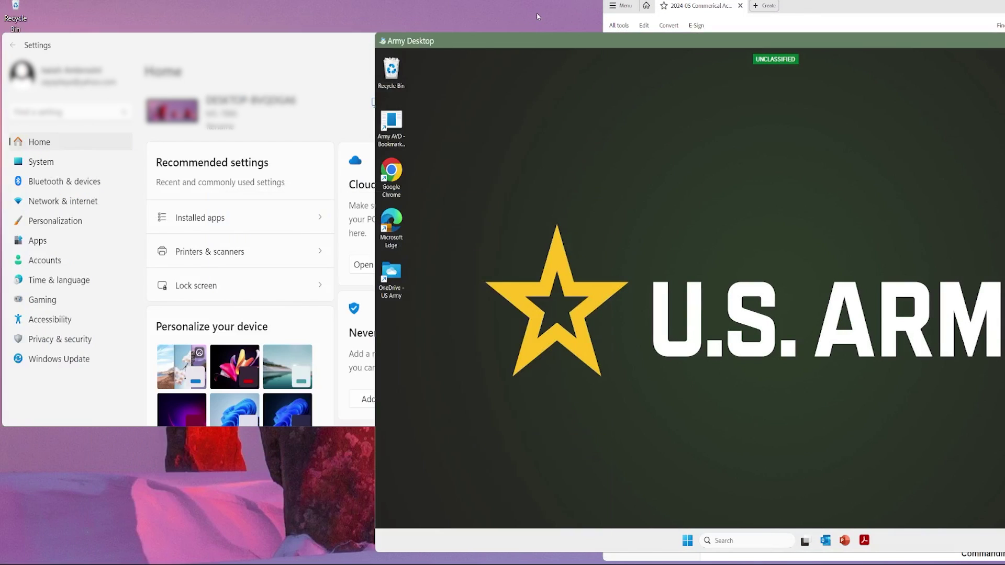
- Close the local Settings window and reposition the windowed Army Desktop session
left_click(314, 103)
left_click(526, 41)
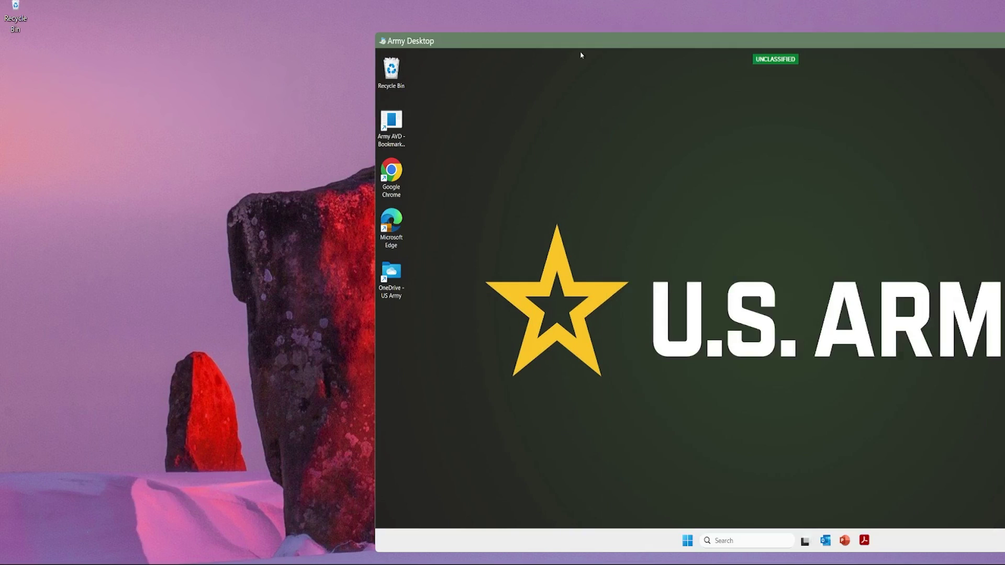
left_click_drag(570, 48, 581, 43)
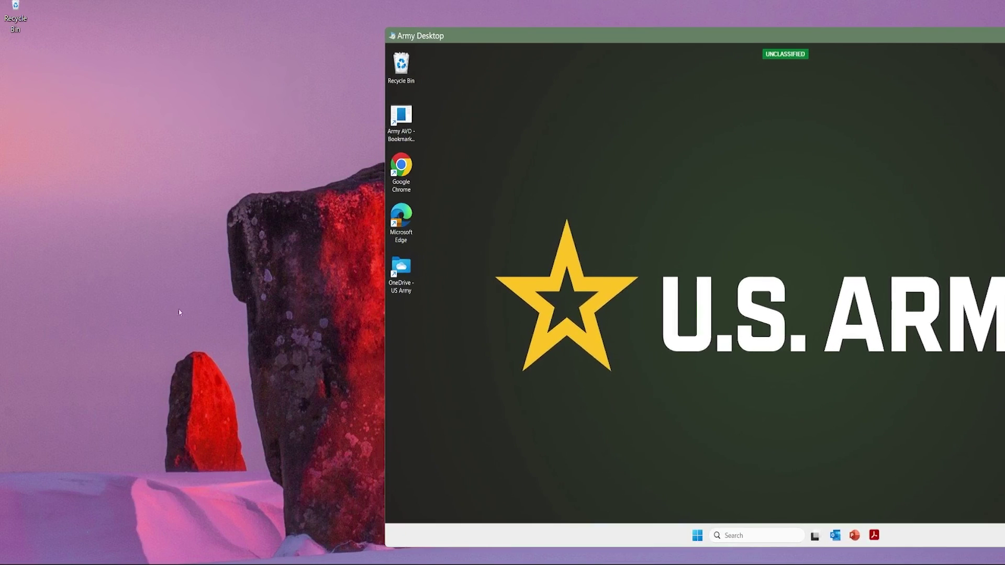
left_click(234, 294)
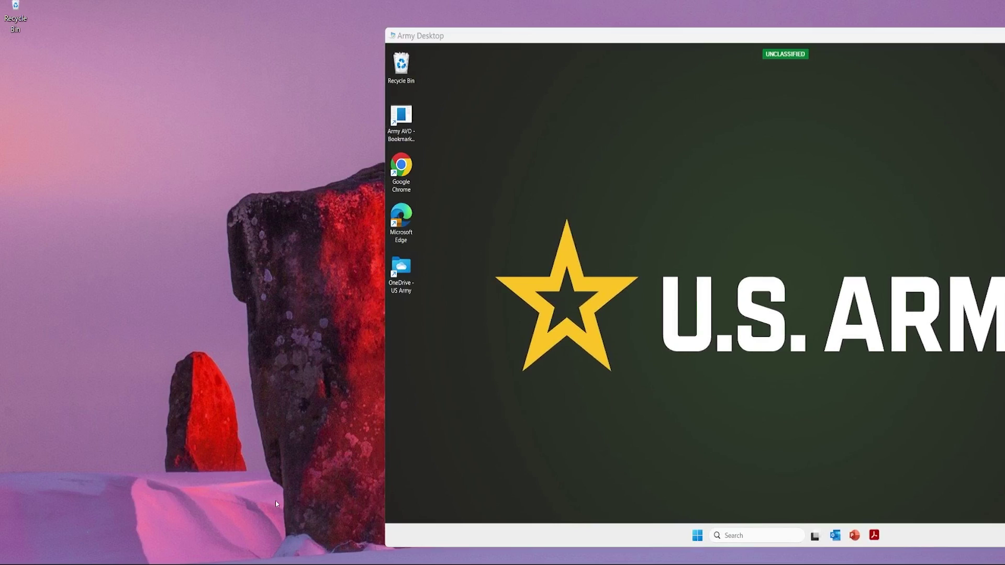
key("super")
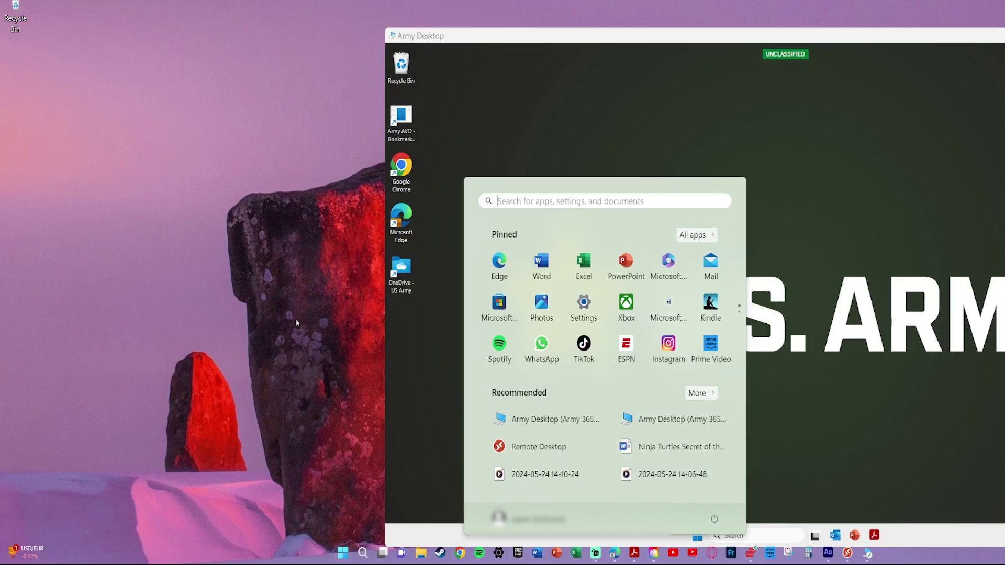
left_click(316, 428)
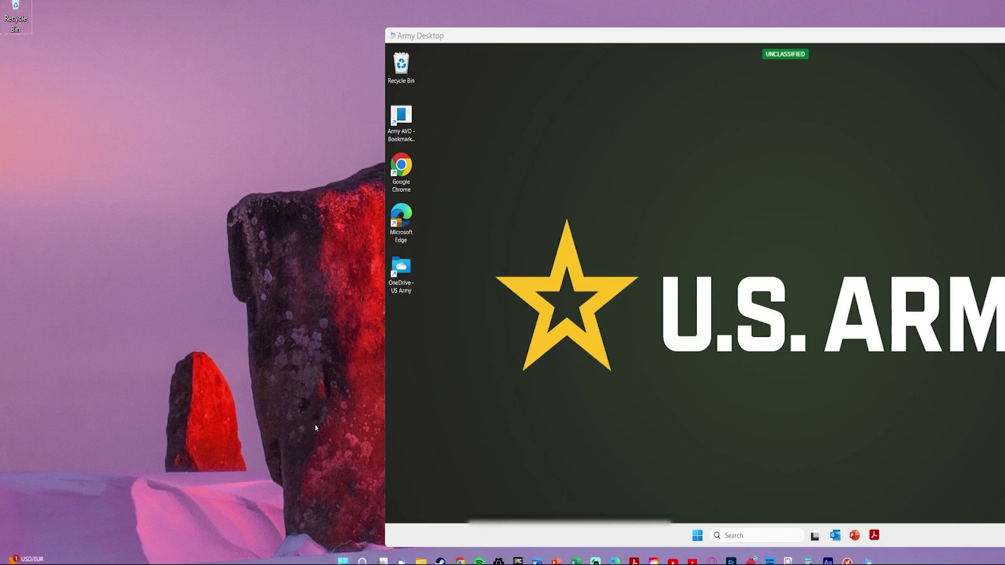
left_click(659, 432)
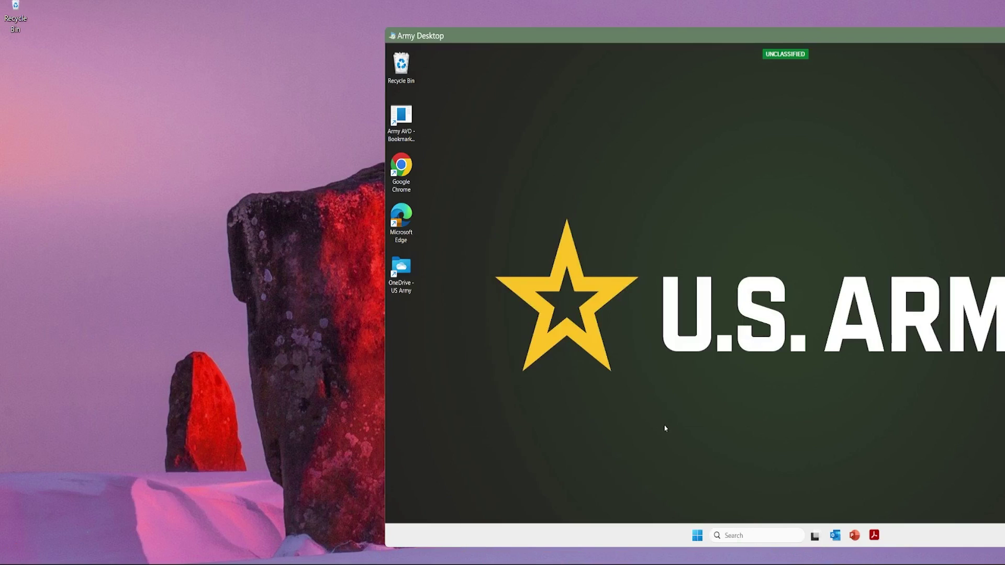
key("super")
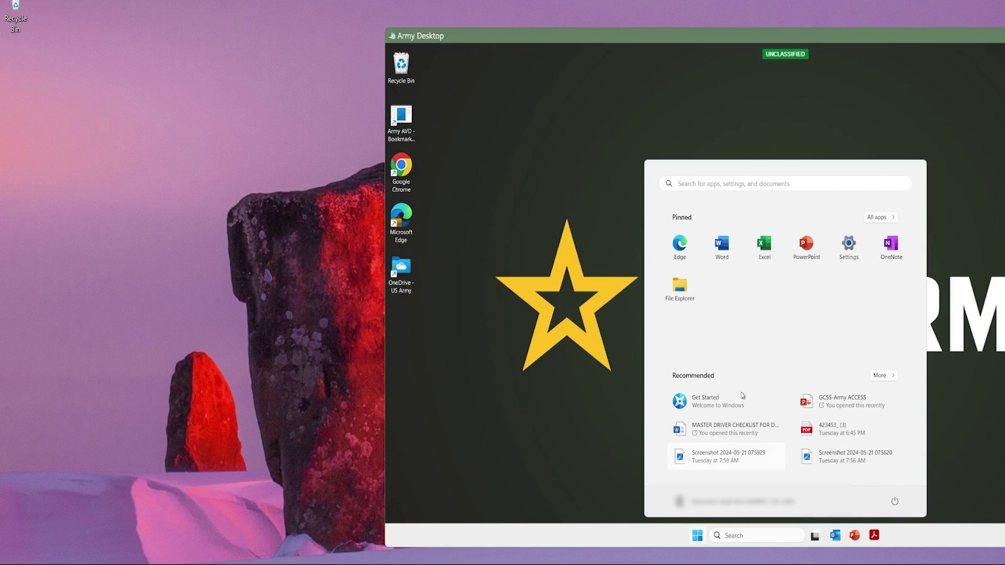
left_click(976, 419)
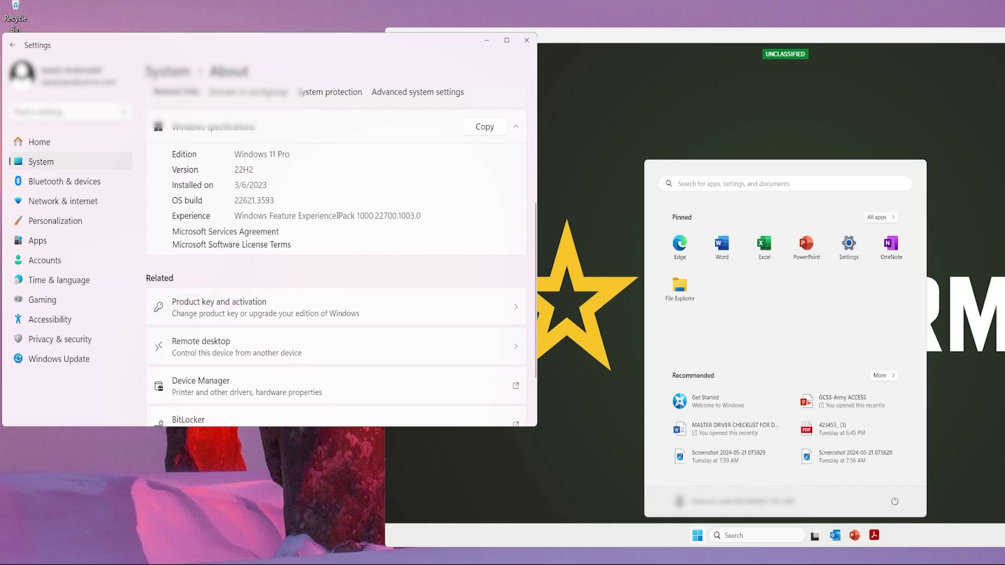
- Scroll the local About page up to Device specifications: AMD Ryzen 5 3600, 32 GB RAM
scroll(300, 179, "up", 3)
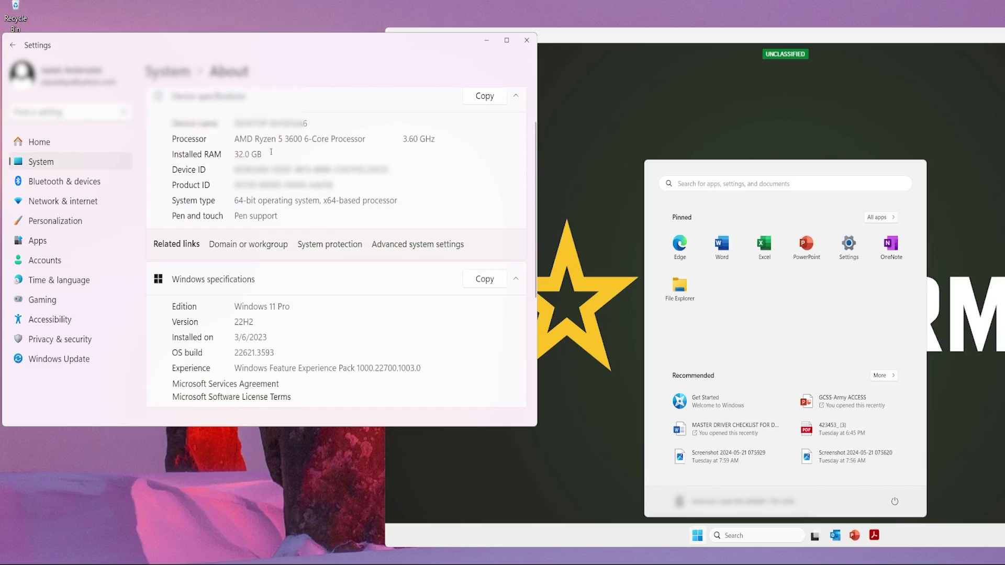
- Open Settings from the Army Desktop's Start menu to show its AMD EPYC 7763 and 64 GB RAM specs
left_click(987, 349)
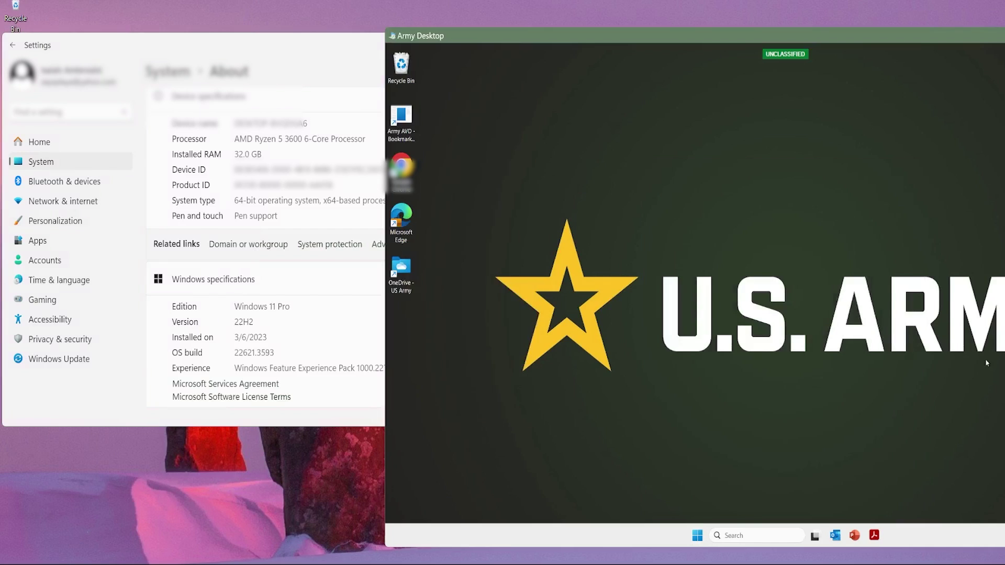
key("super")
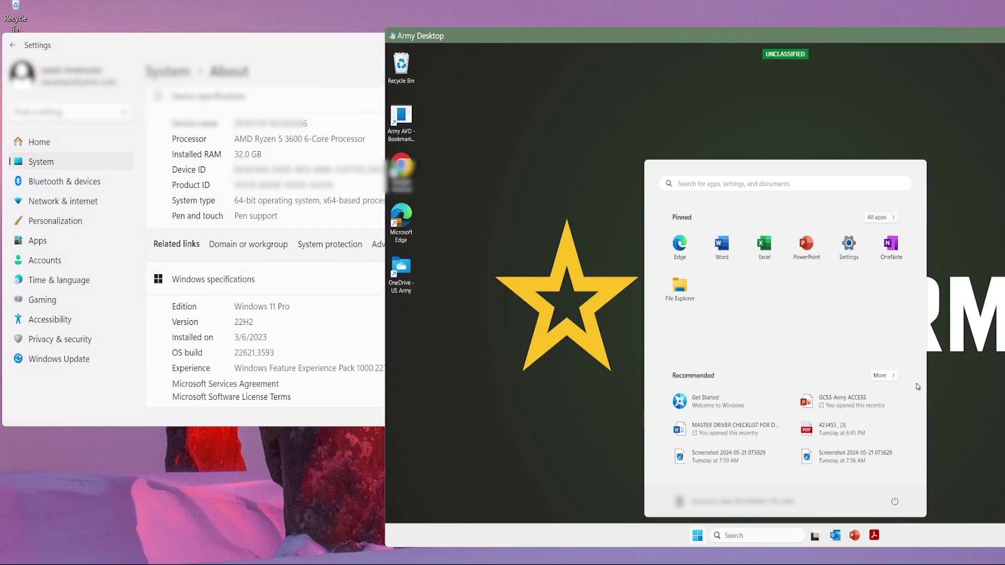
left_click(849, 246)
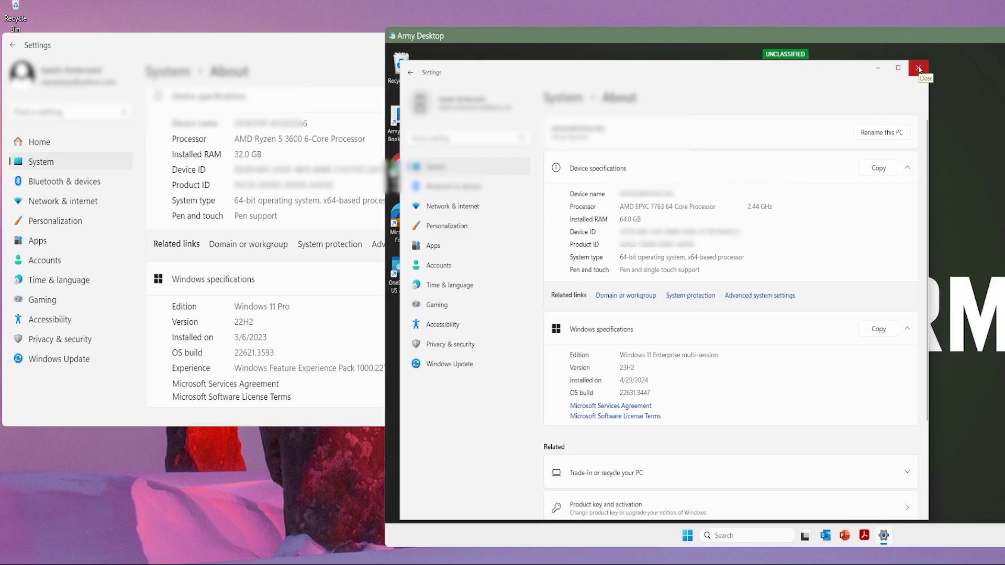
- Close the remote Settings window to reveal the bare Army Desktop
left_click(919, 69)
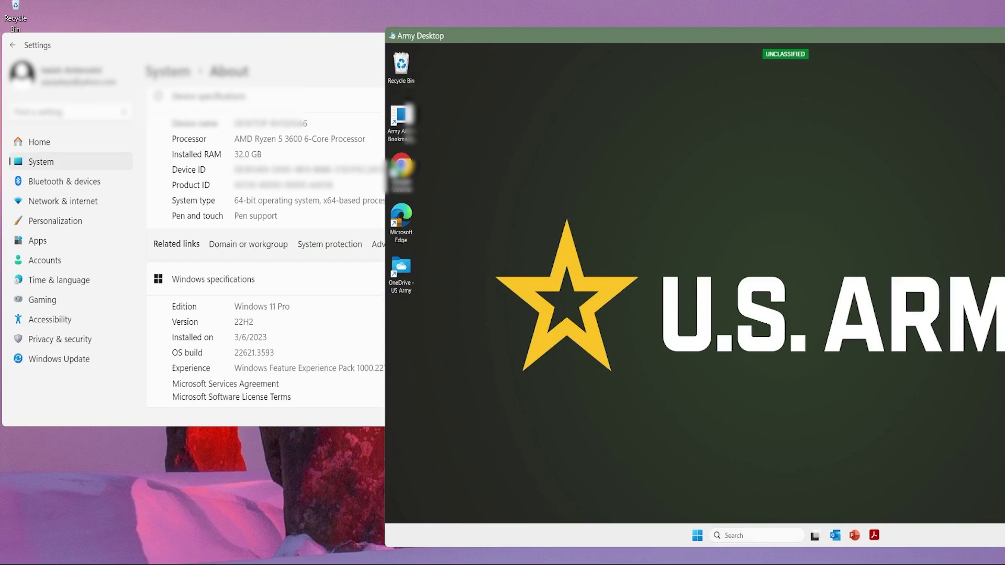
- Search the remote taskbar for 'microsoft Edge', then select the OneDrive - US Army shortcut in full screen
left_click(756, 536)
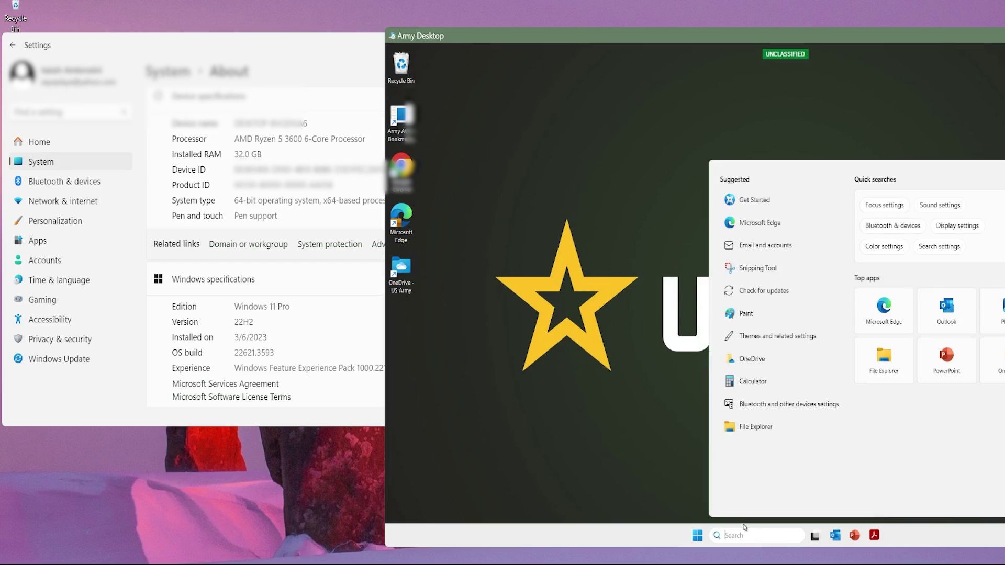
type("microsoft Edge")
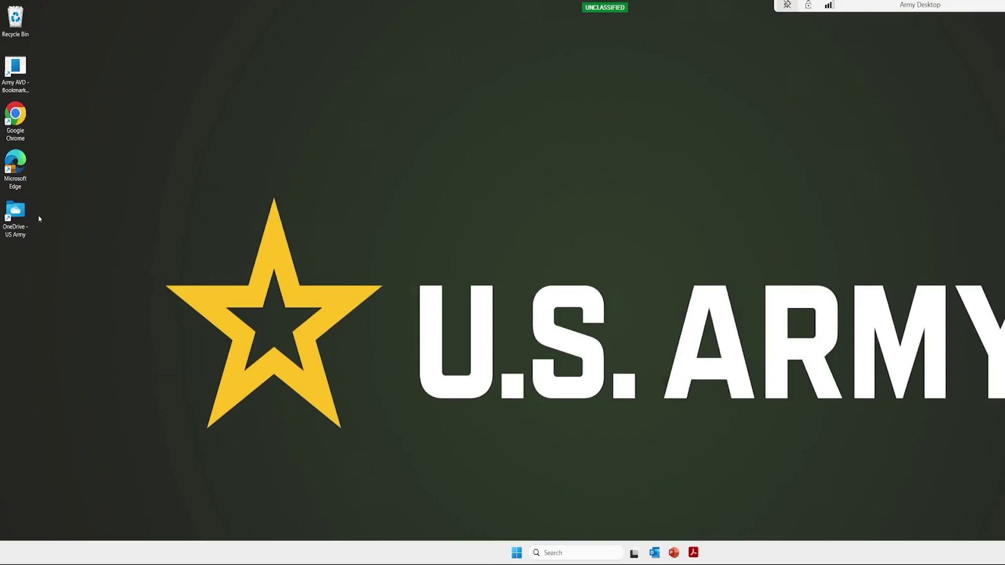
left_click(22, 220)
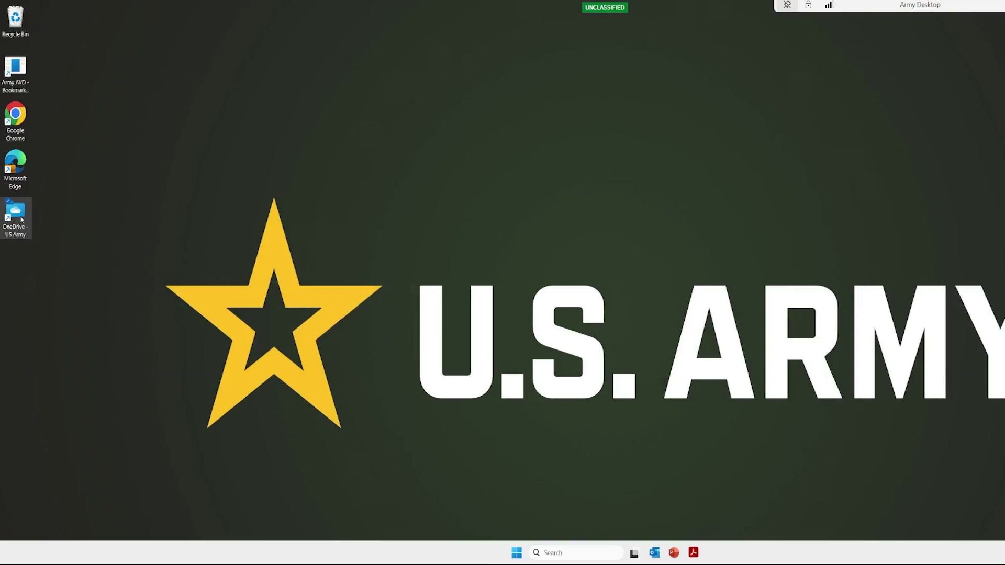
- Open the OneDrive - US Army folder and move its window up and to the right
double_click(22, 220)
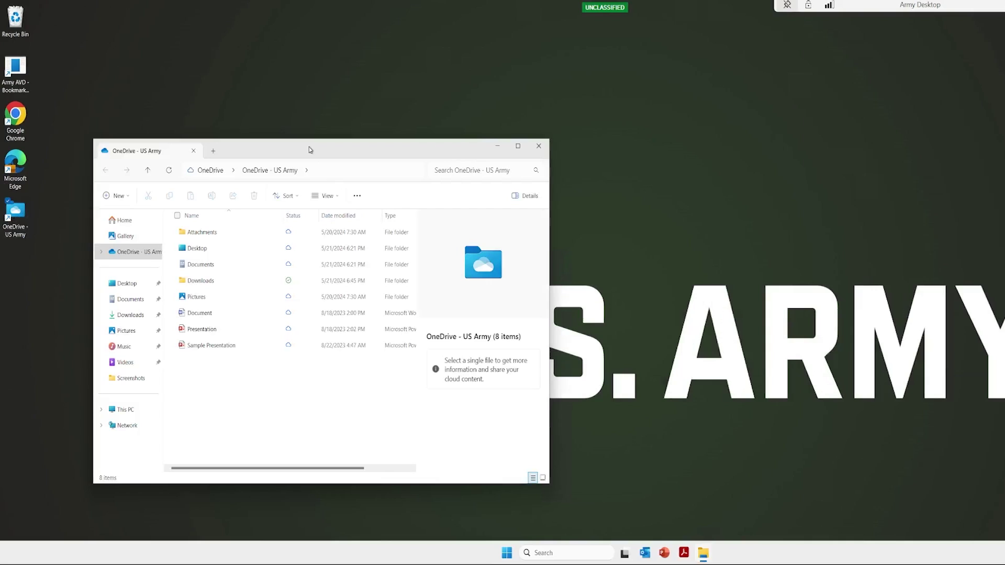
left_click_drag(309, 150, 473, 124)
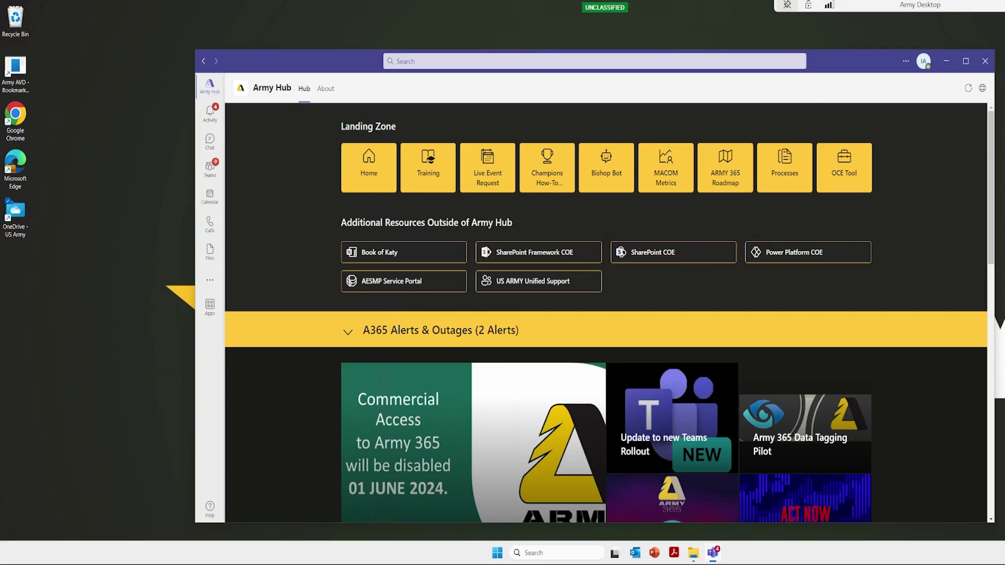
- Show the Teams recent searches dropdown listing gcss and master driver
key("ctrl+e")
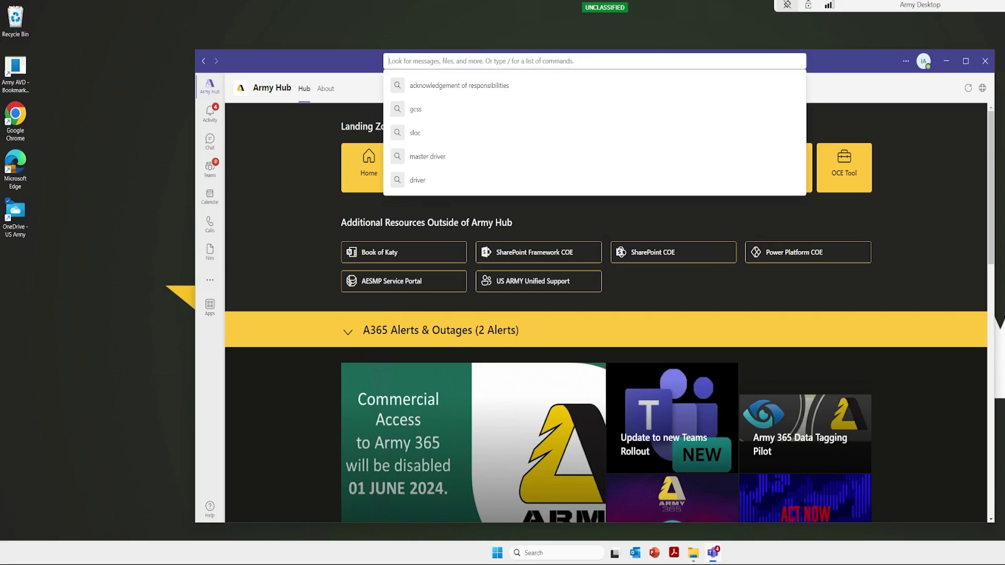
key("Escape")
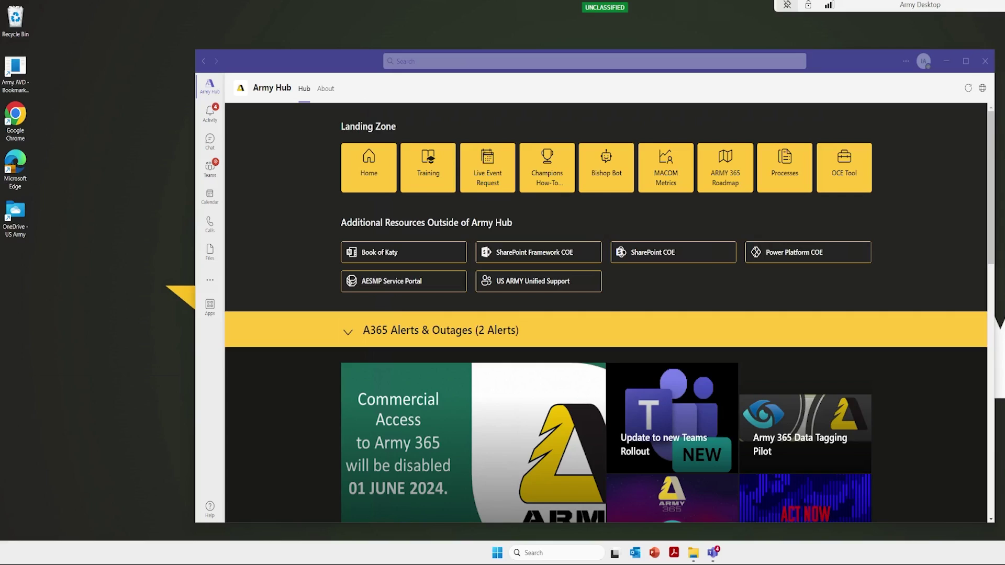
left_click(398, 61)
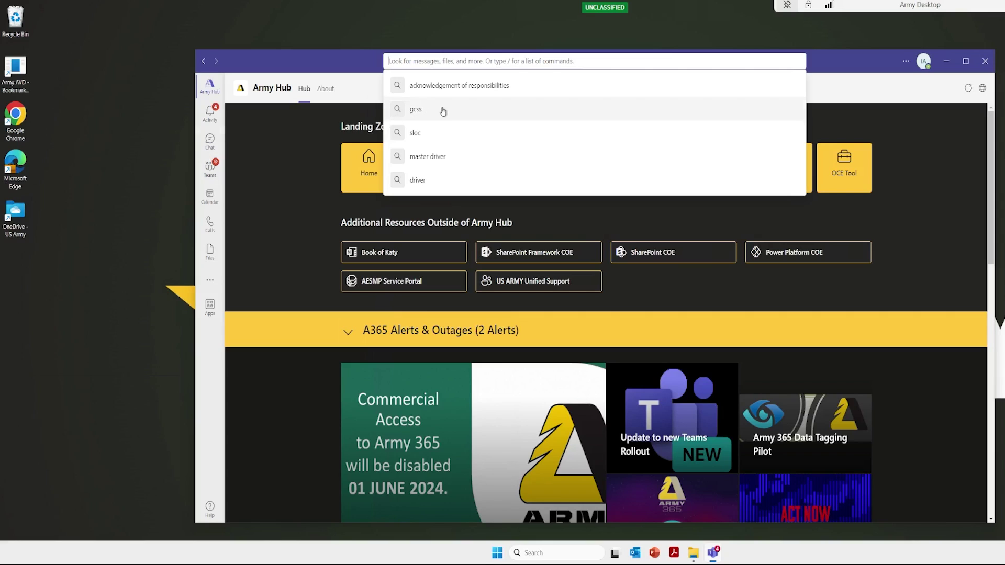
- Rerun 'master driver', then search 'gcss' and scroll down to the GCSS-Army ACCESS.pptx files
left_click(459, 164)
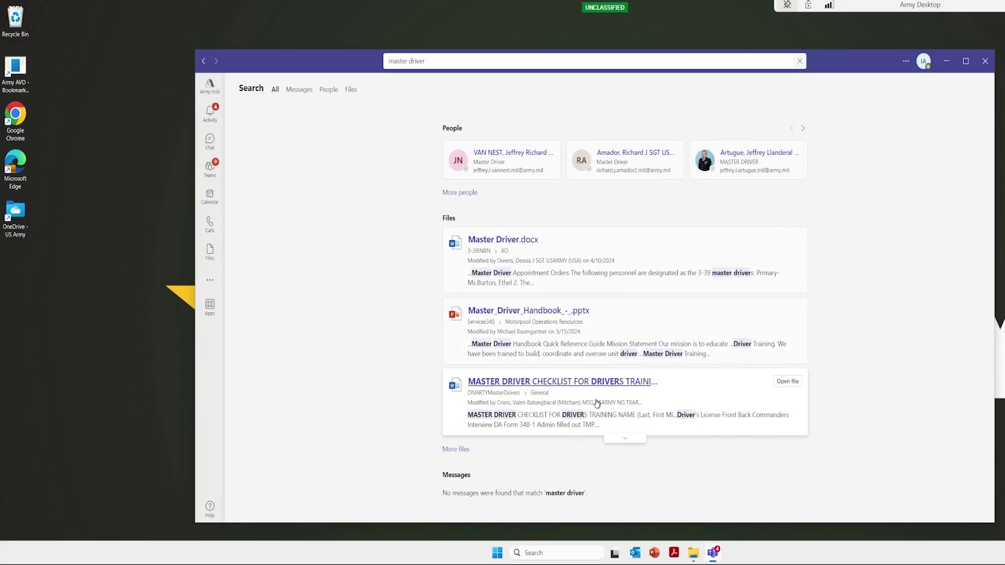
key("ctrl+e")
type("gcss")
key("Return")
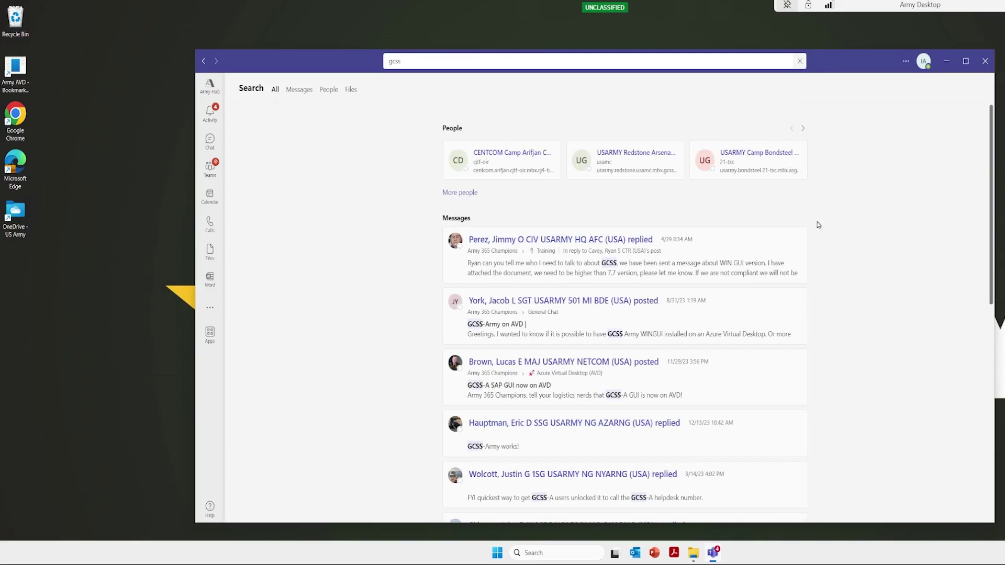
scroll(824, 223, "down", 4)
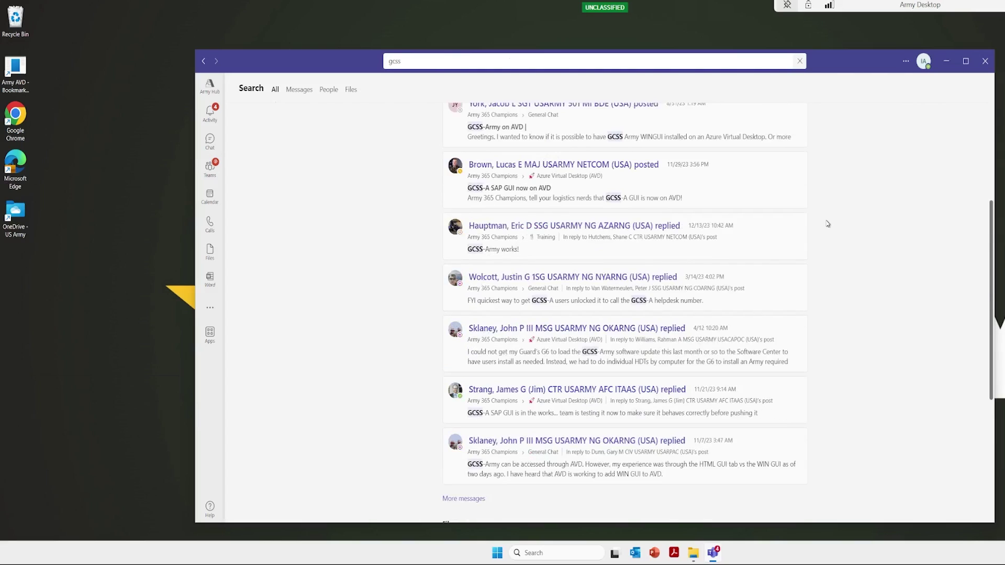
scroll(828, 224, "down", 4)
scroll(825, 223, "down", 2)
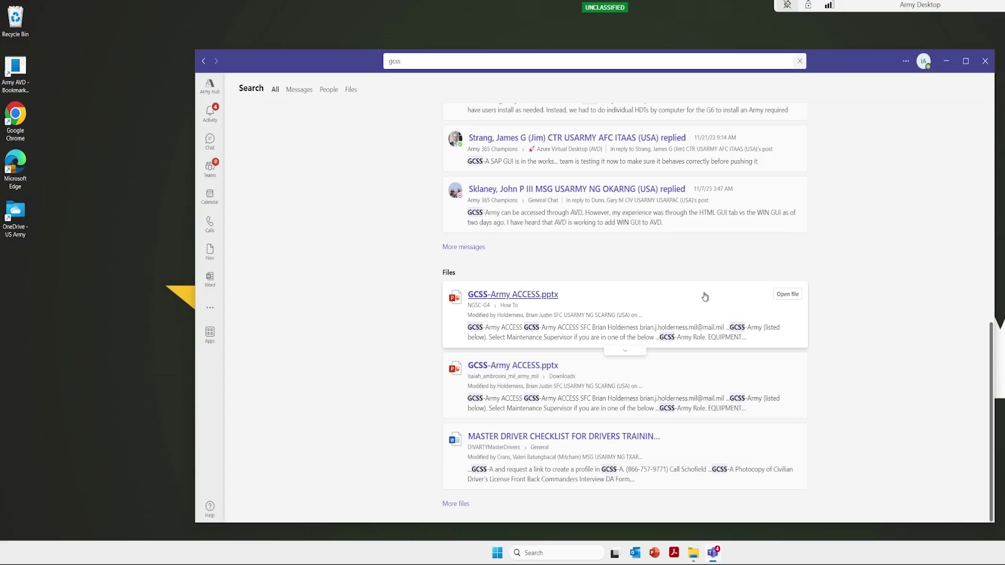
- Open GCSS-Army ACCESS.pptx and page through slides 2–9 to Maintenance Supervisor, checking the File tab
left_click(789, 296)
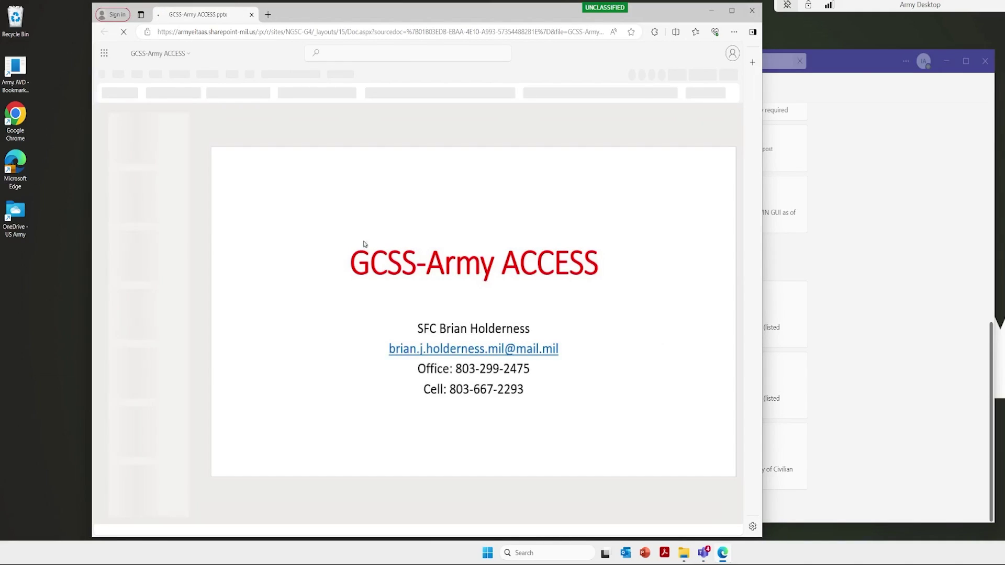
left_click(163, 210)
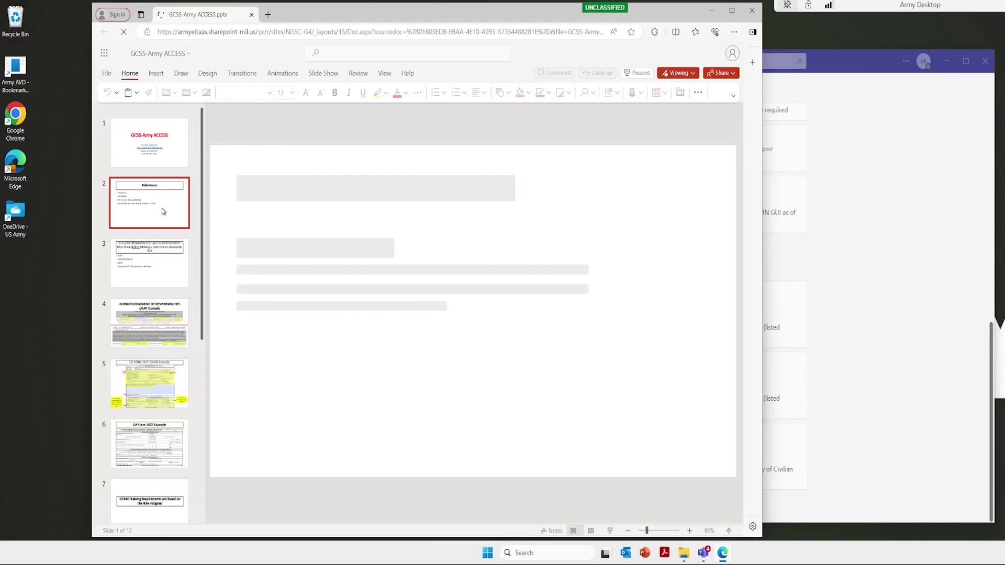
left_click(173, 282)
left_click(170, 320)
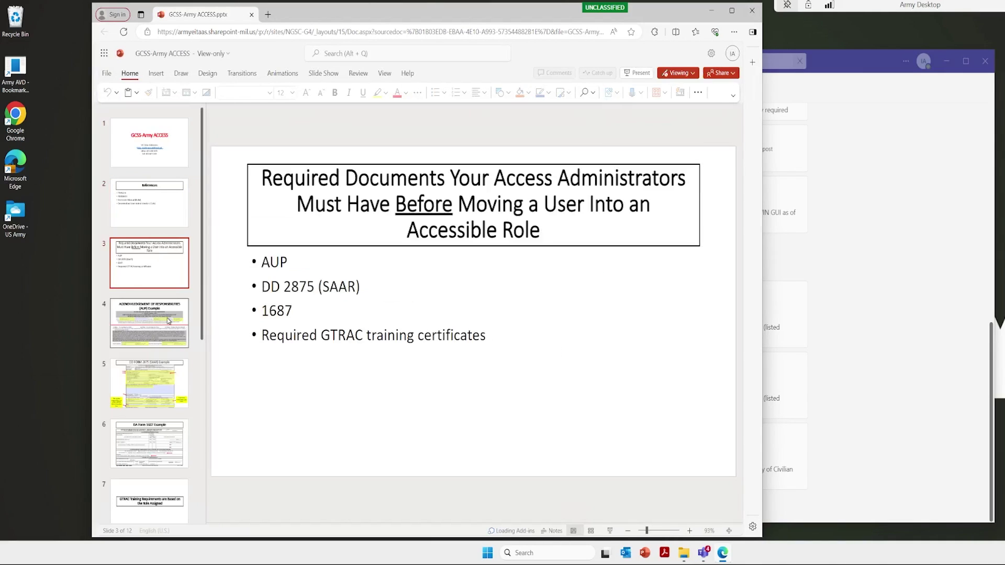
left_click(168, 399)
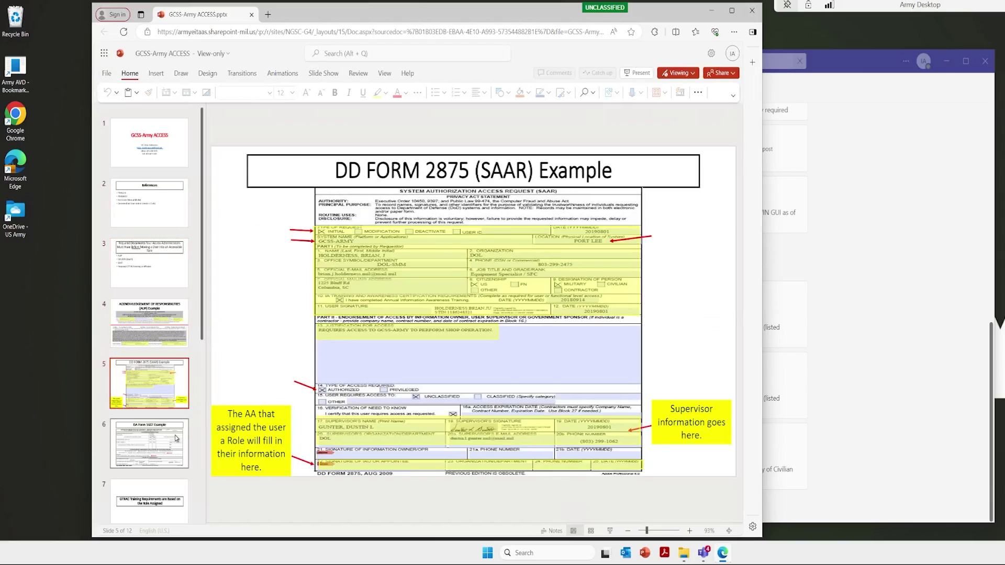
left_click(176, 438)
left_click(170, 421)
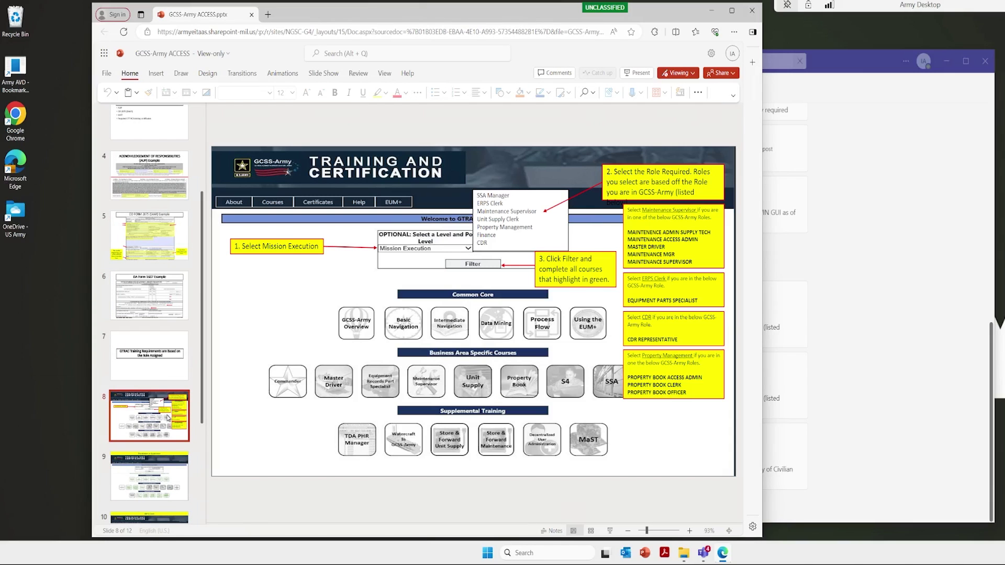
left_click(161, 400)
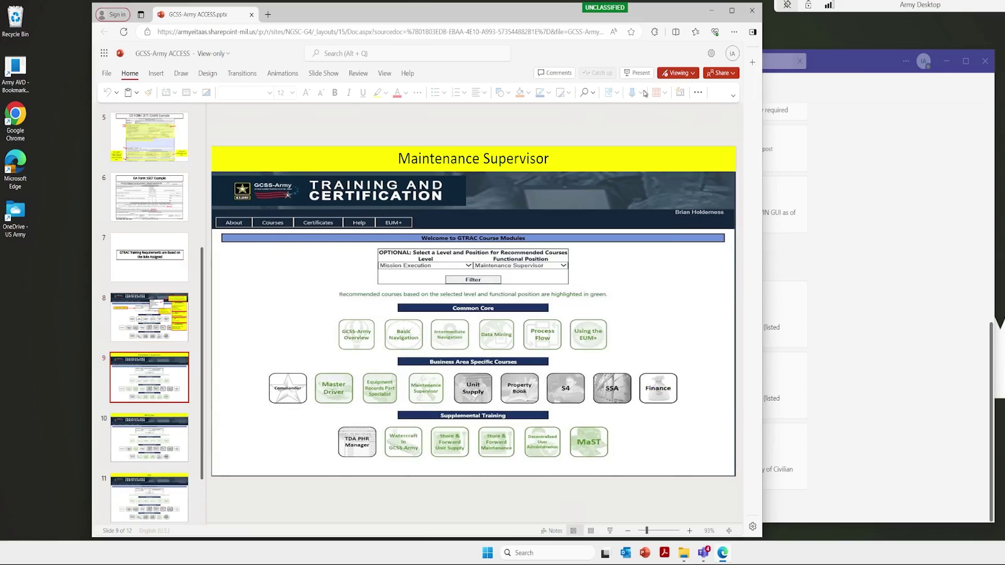
left_click(107, 73)
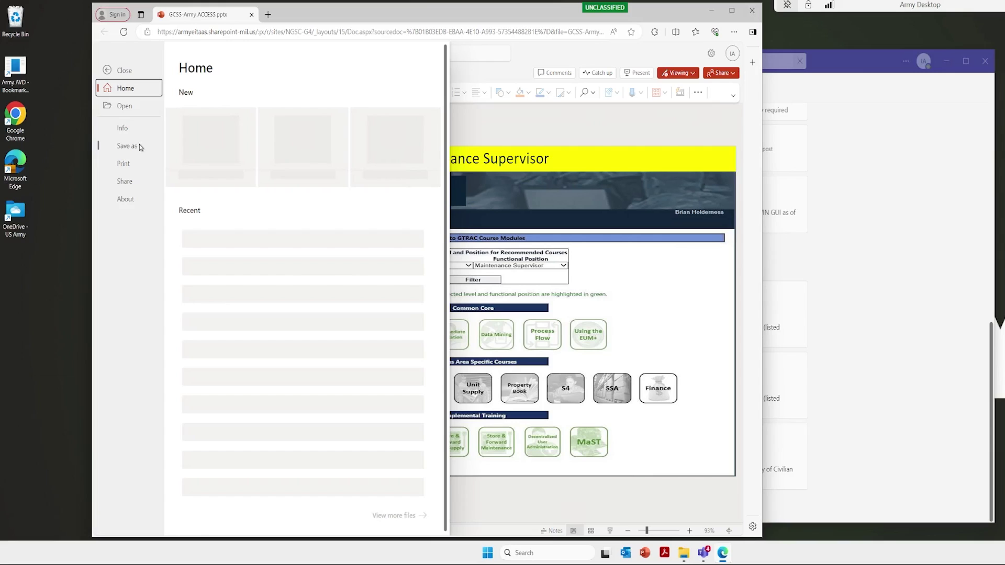
left_click(522, 117)
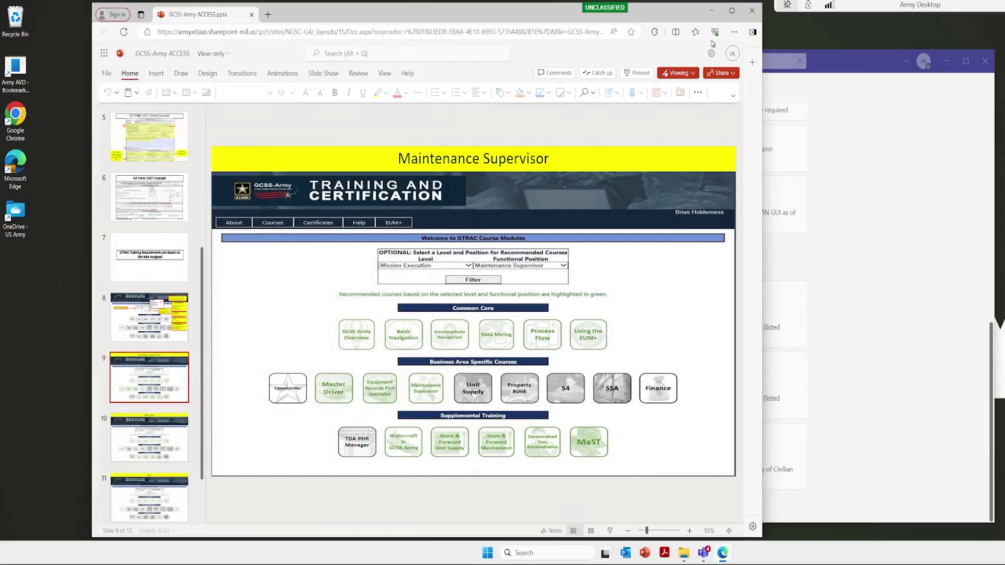
- Close the presentation, Microsoft Teams and the OneDrive folder windows
left_click(751, 10)
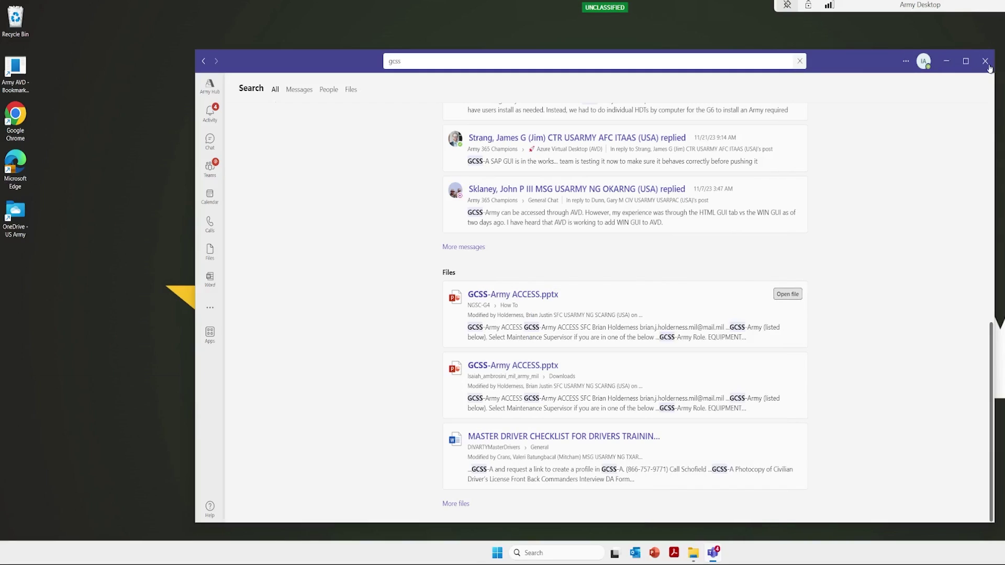
left_click(985, 60)
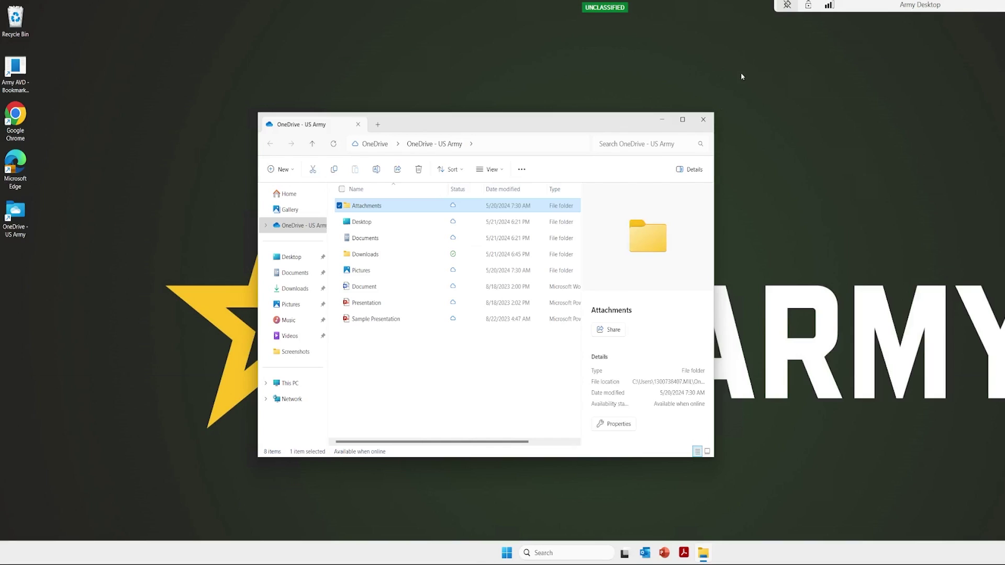
left_click(704, 119)
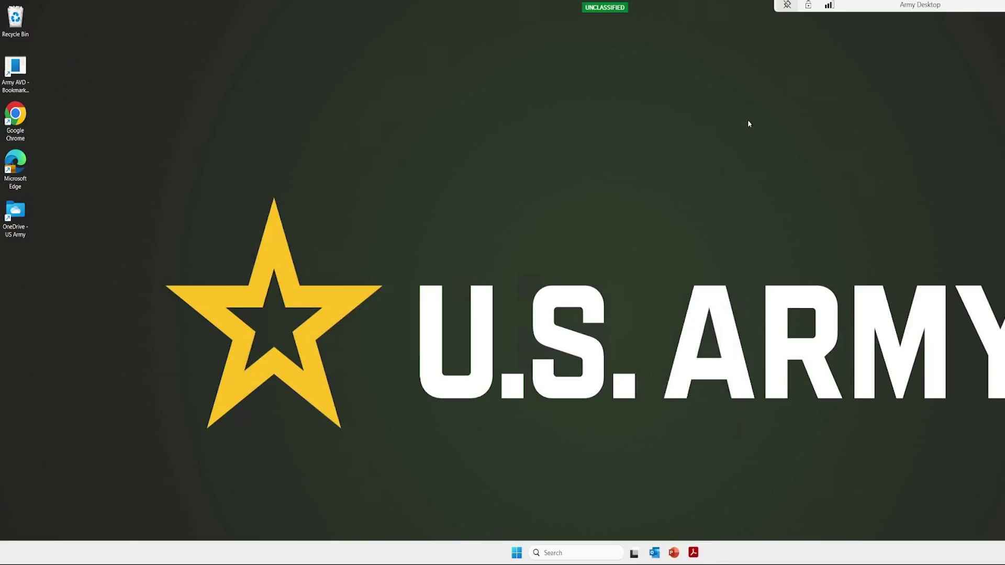